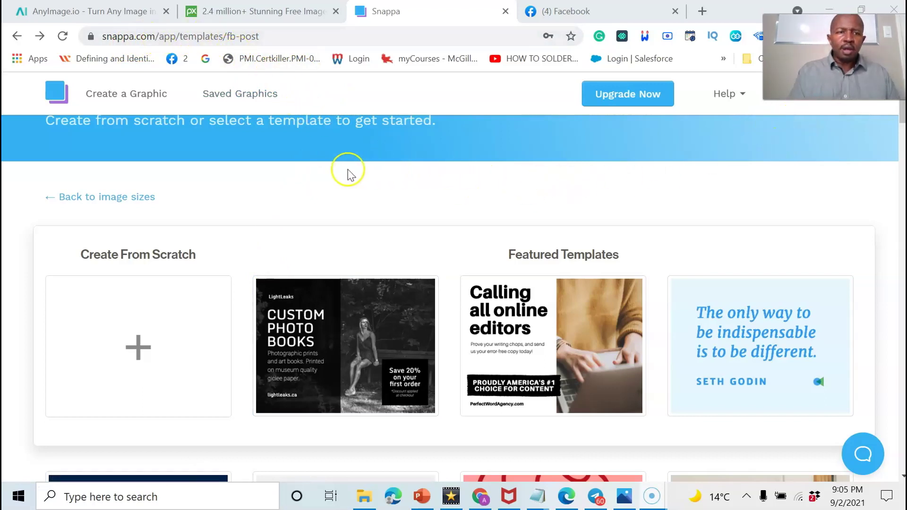
click(331, 177)
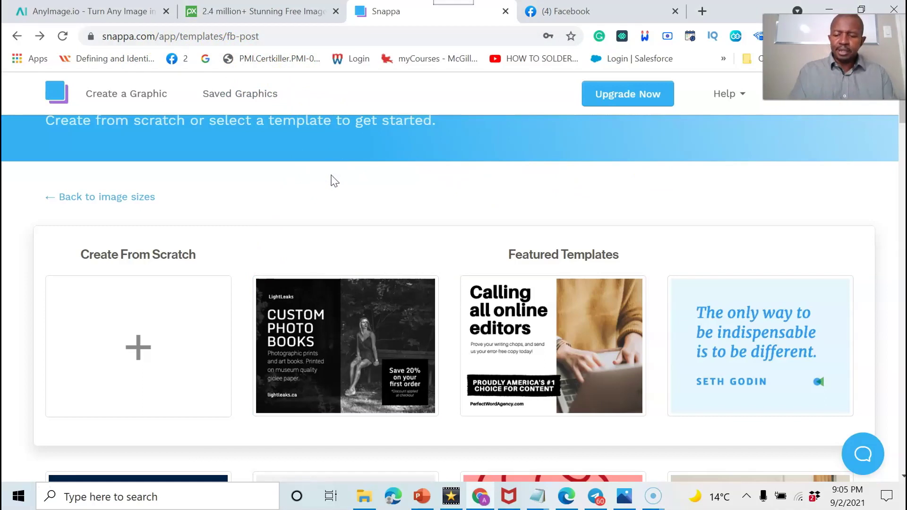
scroll(364, 166, down, 3)
scroll(366, 163, down, 2)
scroll(331, 189, down, 1)
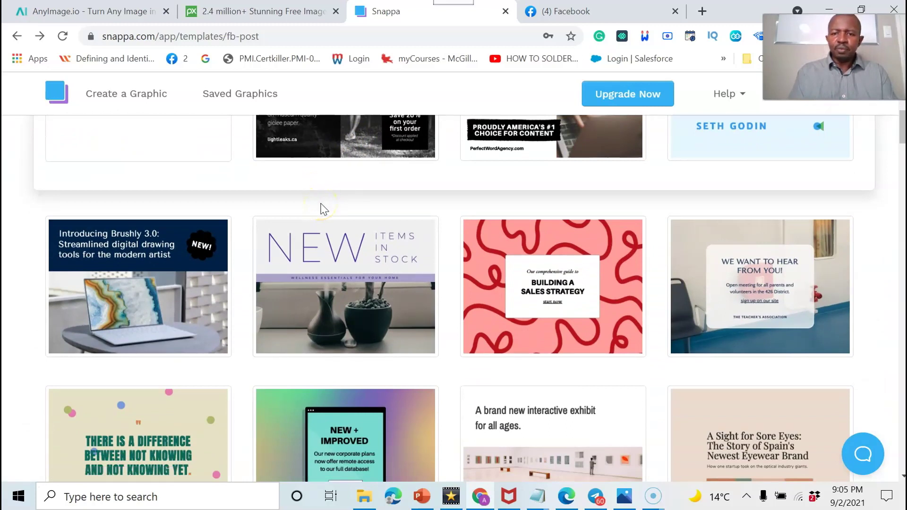
scroll(322, 208, down, 6)
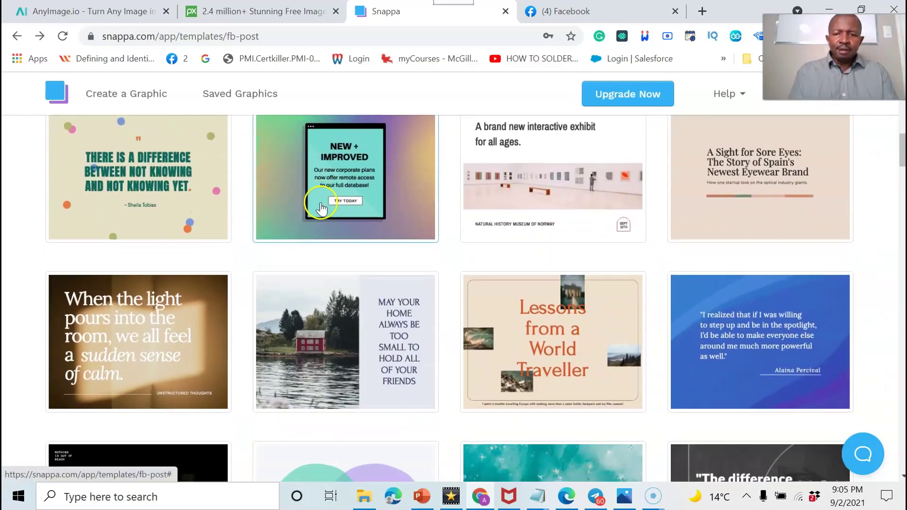
scroll(321, 207, down, 2)
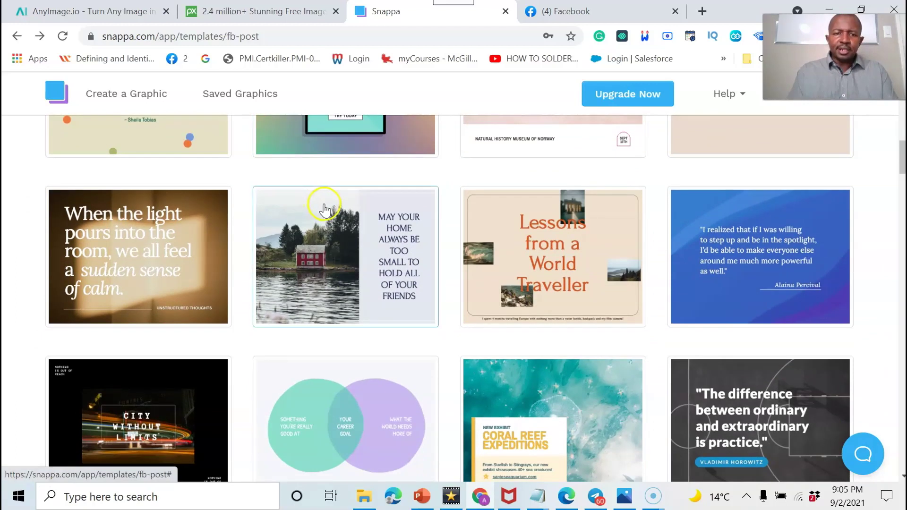
scroll(323, 208, down, 2)
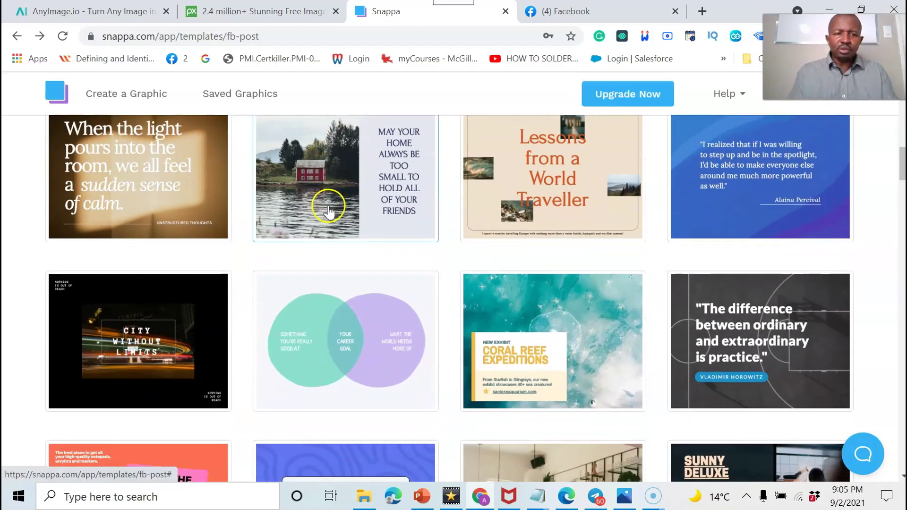
scroll(328, 211, down, 4)
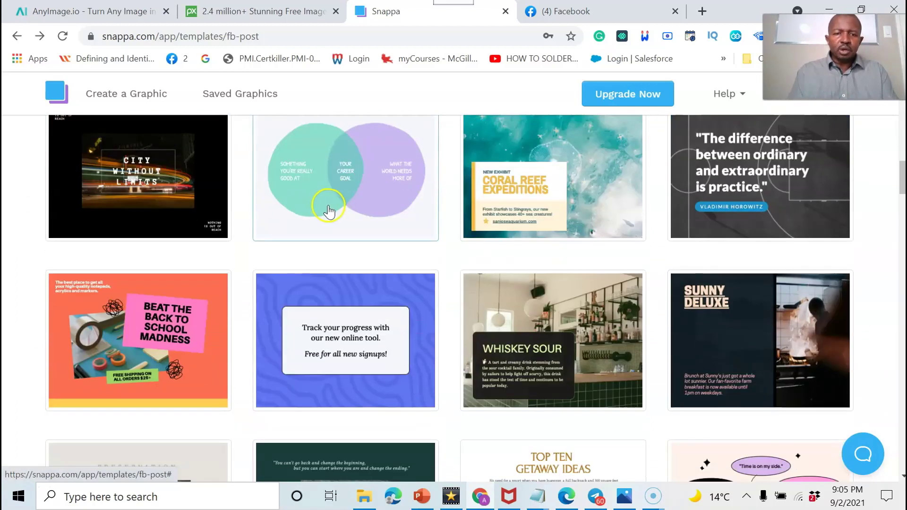
scroll(339, 216, up, 3)
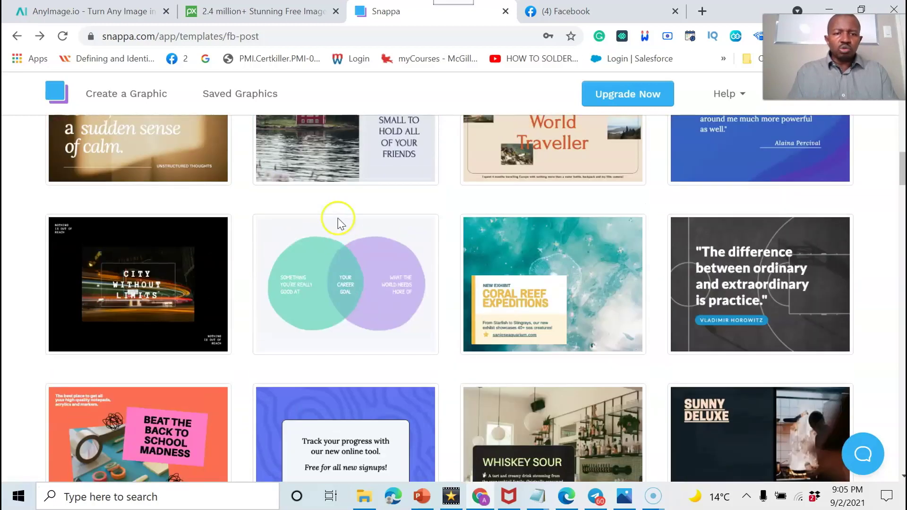
scroll(338, 222, up, 4)
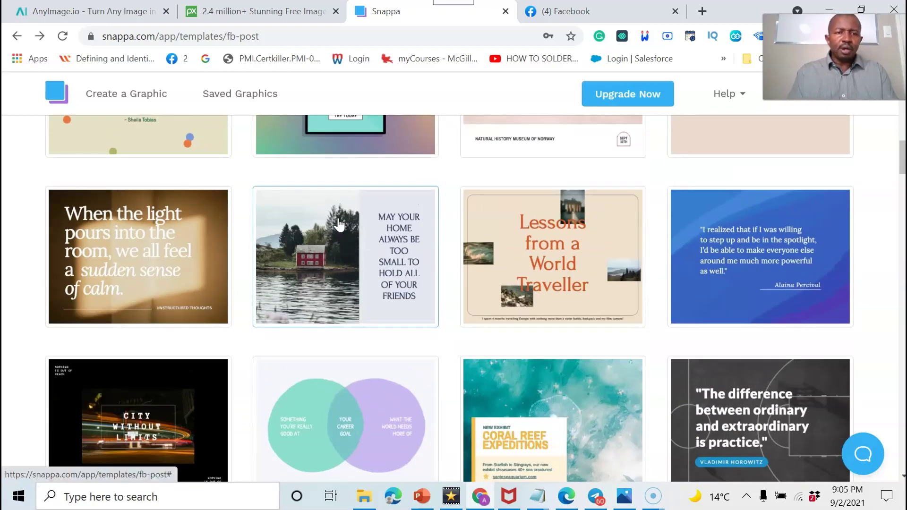
scroll(338, 224, up, 2)
scroll(345, 219, up, 6)
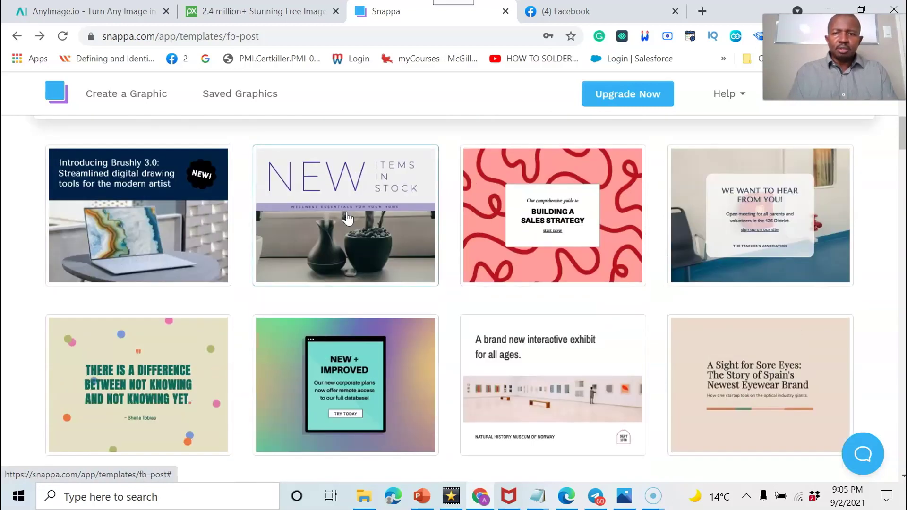
scroll(347, 218, down, 1)
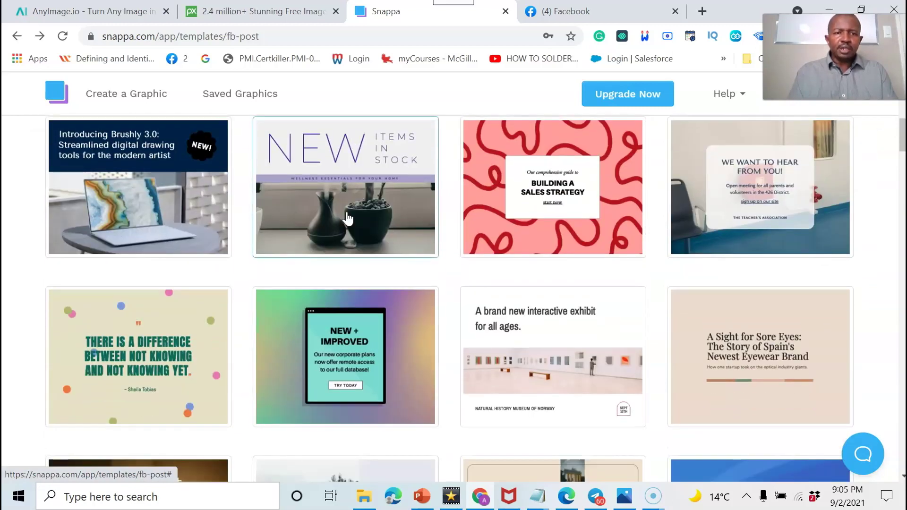
scroll(347, 218, down, 2)
scroll(348, 217, up, 8)
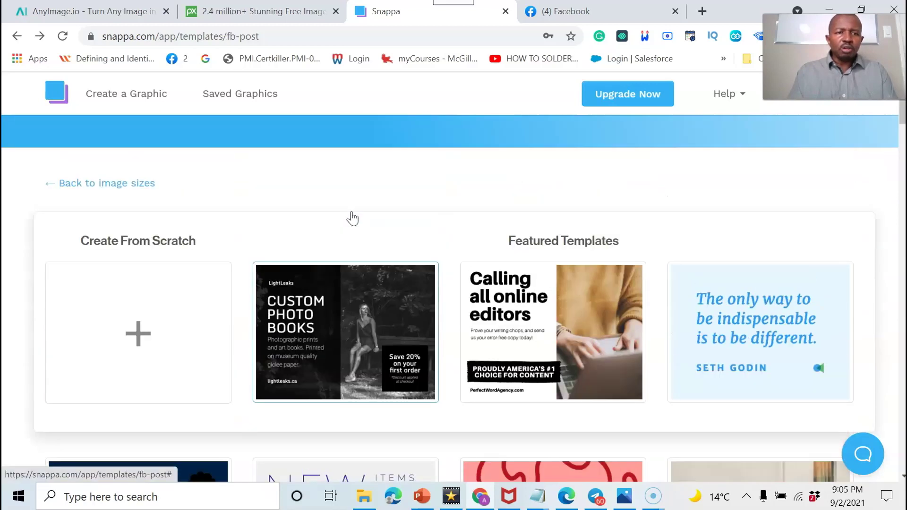
scroll(352, 218, up, 2)
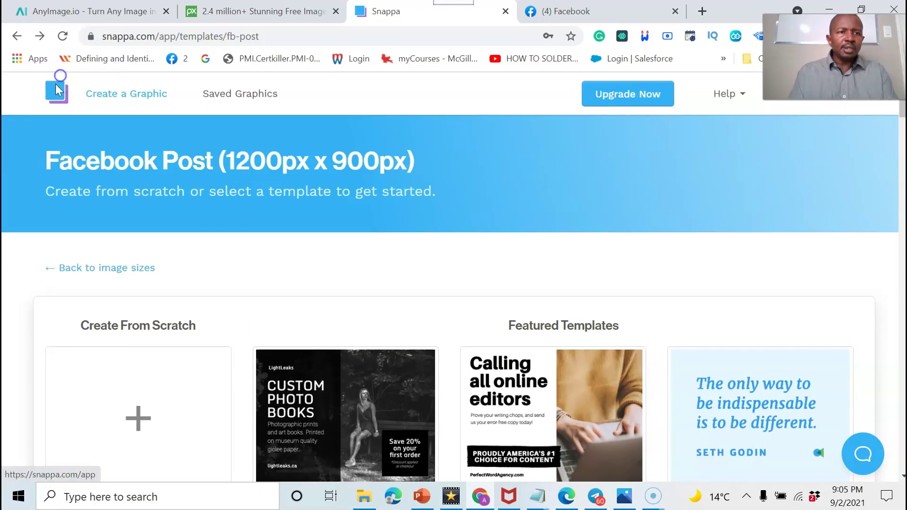
click(222, 36)
click(263, 34)
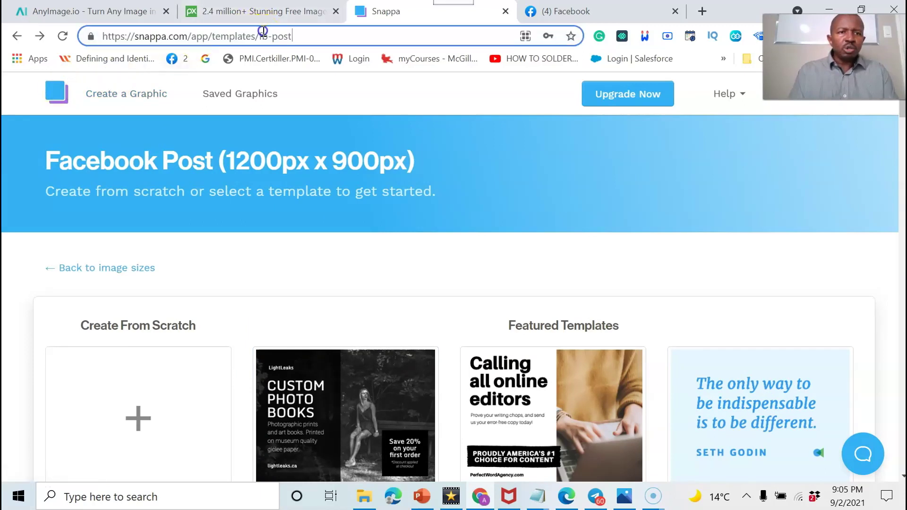
drag(291, 33, 201, 52)
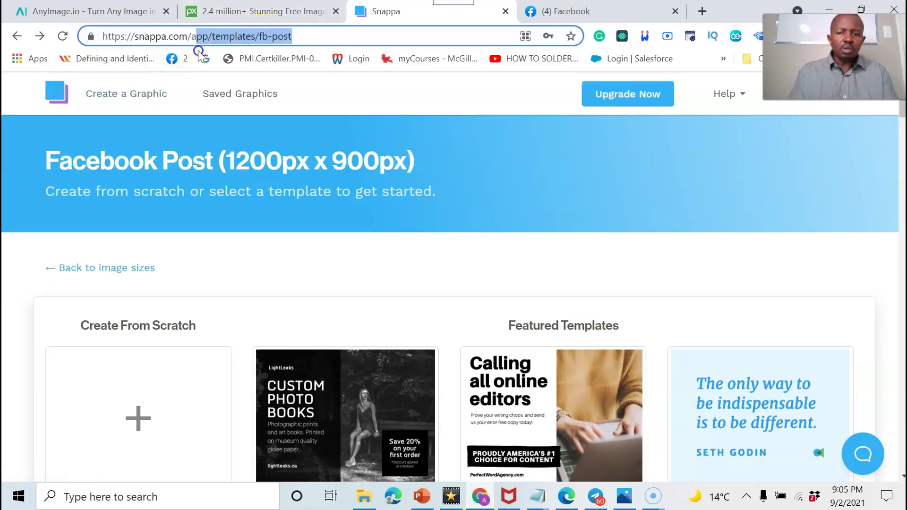
key(BackSpace)
key(BackSpace)
key(BackSpace)
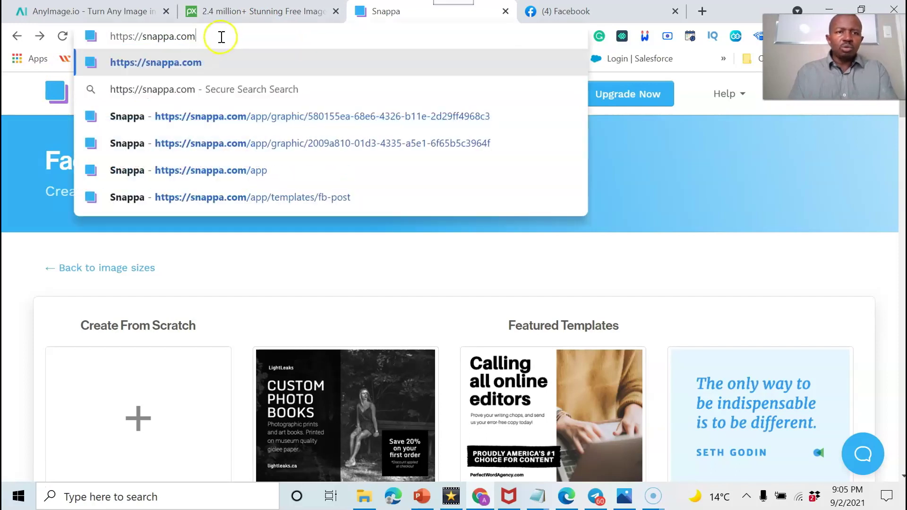
key(Return)
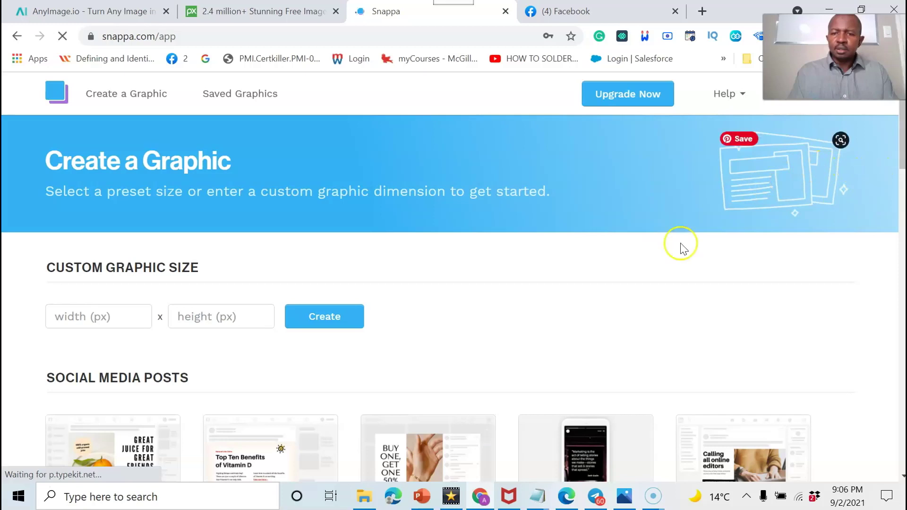
scroll(496, 253, down, 3)
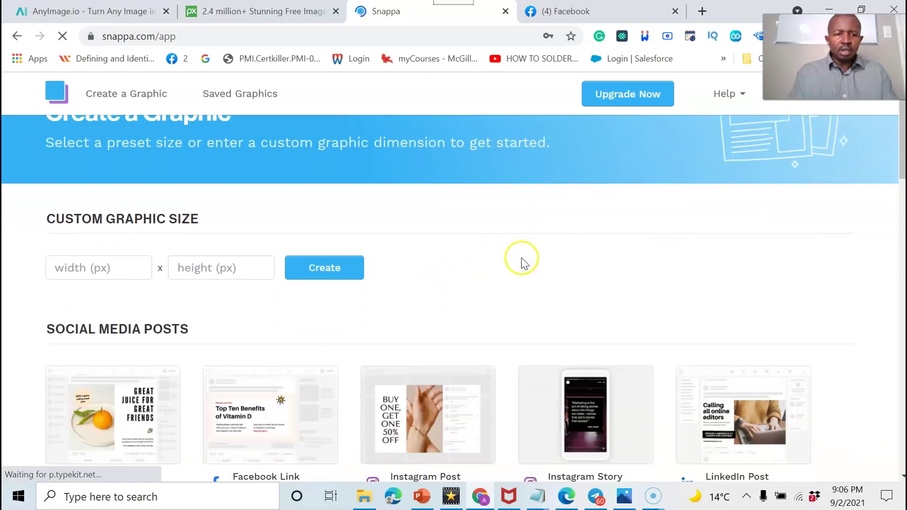
scroll(525, 260, down, 2)
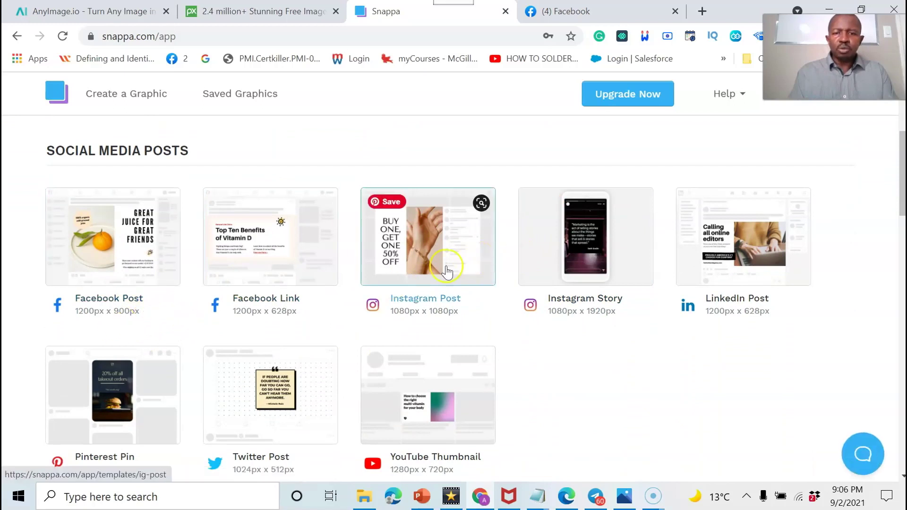
scroll(635, 244, down, 1)
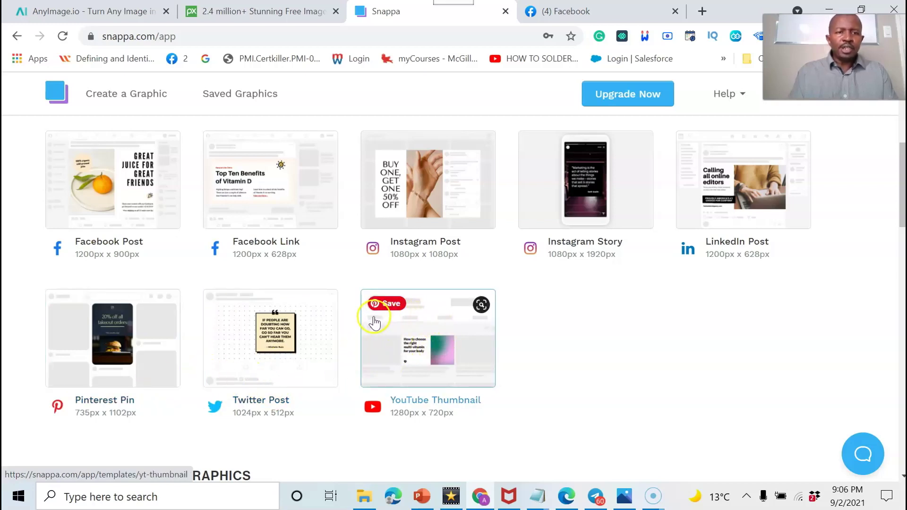
click(120, 208)
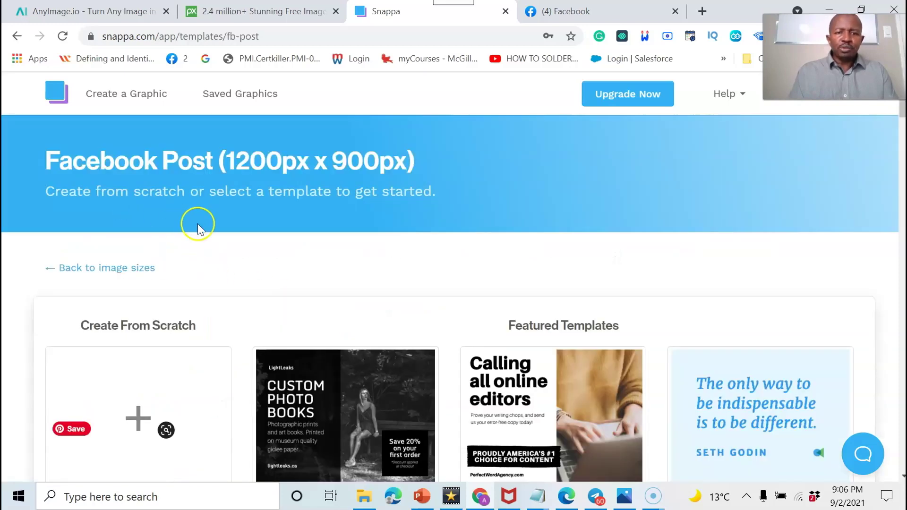
scroll(333, 239, down, 1)
scroll(333, 240, down, 2)
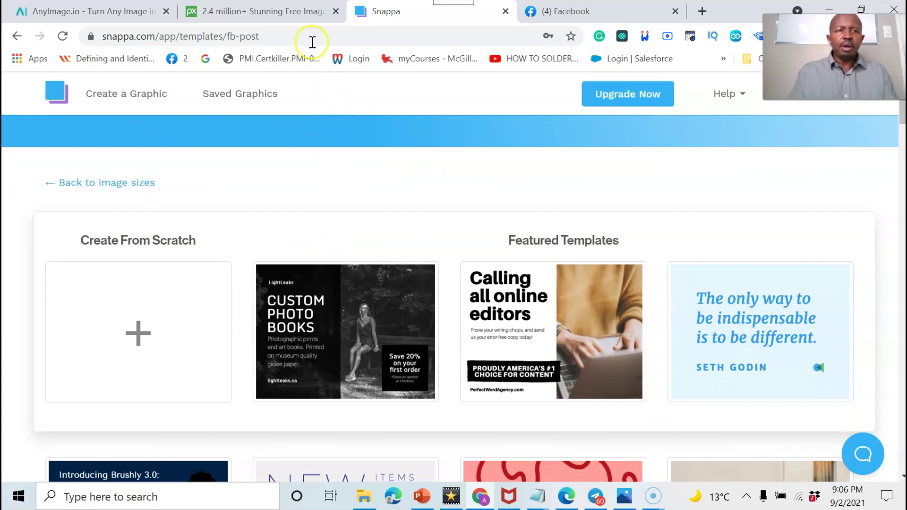
Search Pixabay for 'keto', browse the 11 free images, then return to Snappa's templates.
click(285, 14)
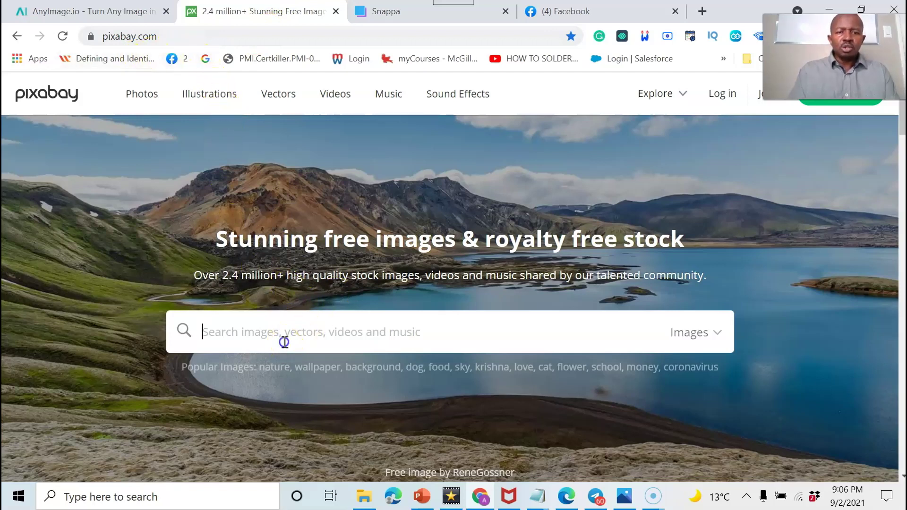
text(keto)
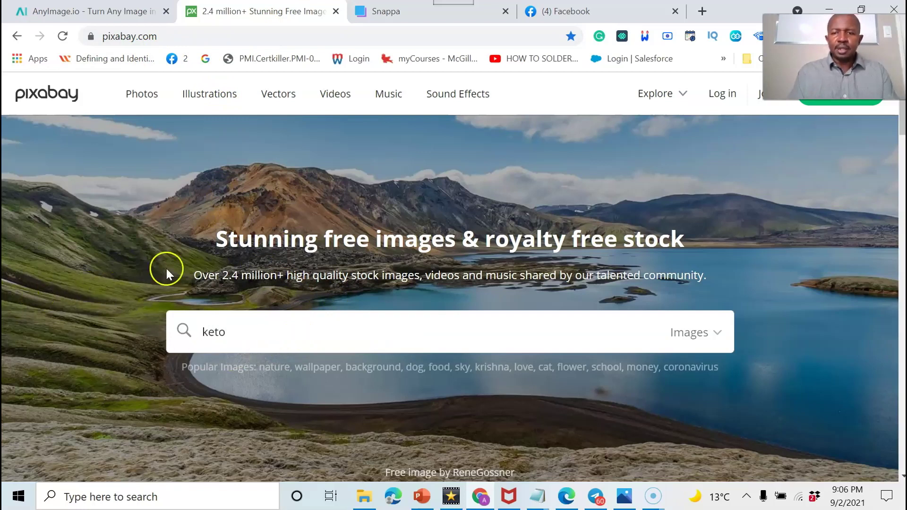
key(Return)
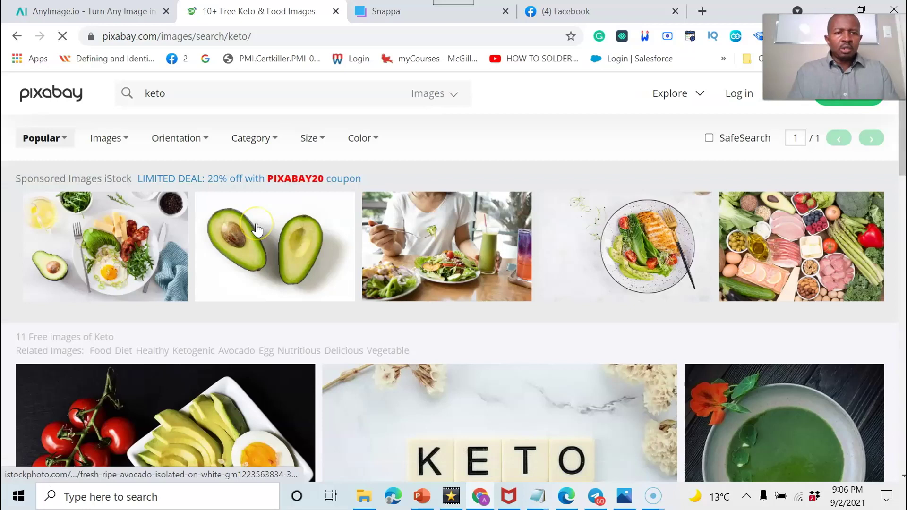
scroll(620, 184, down, 3)
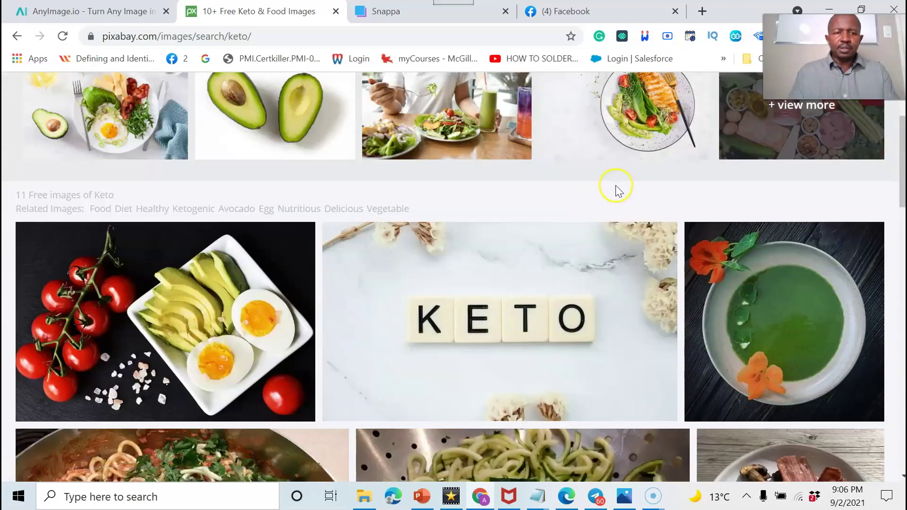
scroll(610, 185, up, 3)
scroll(610, 186, down, 3)
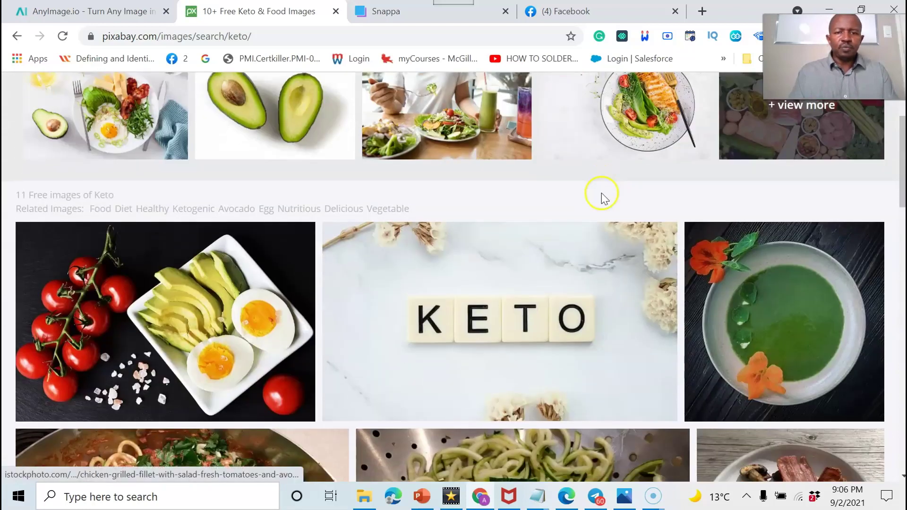
scroll(602, 193, up, 3)
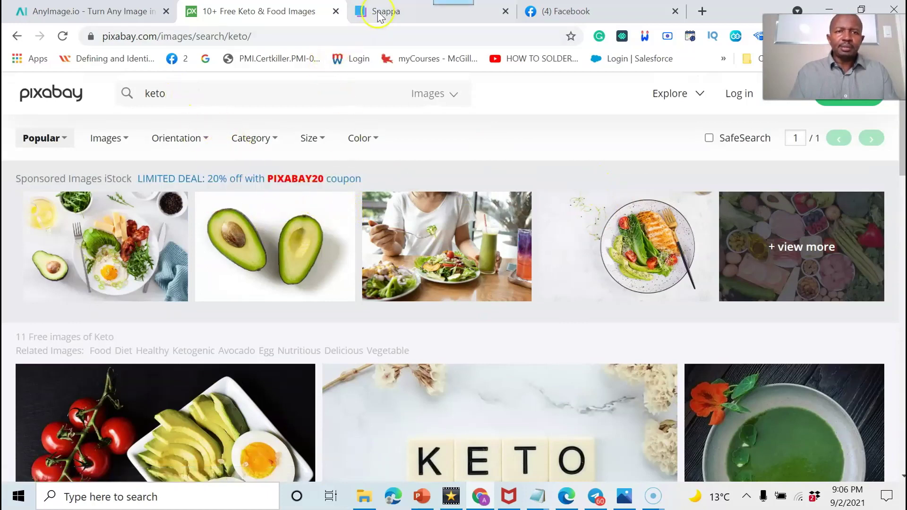
click(390, 10)
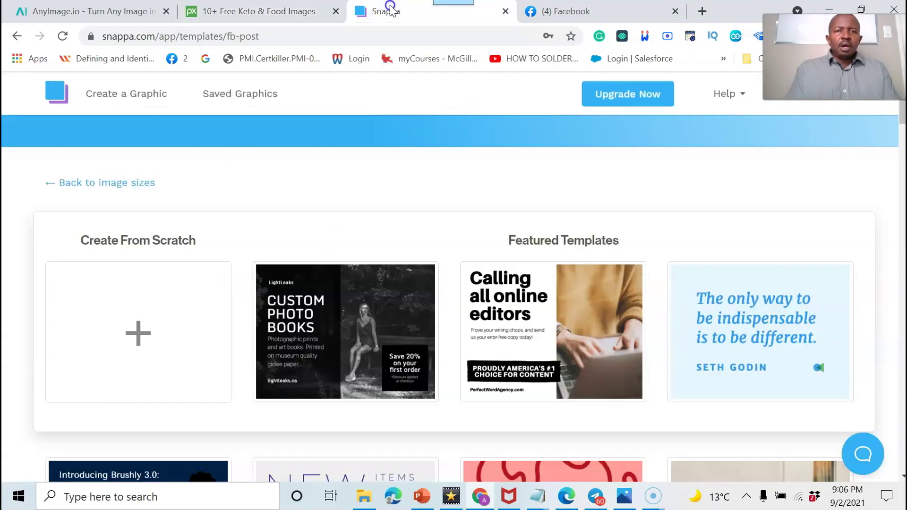
scroll(301, 194, down, 5)
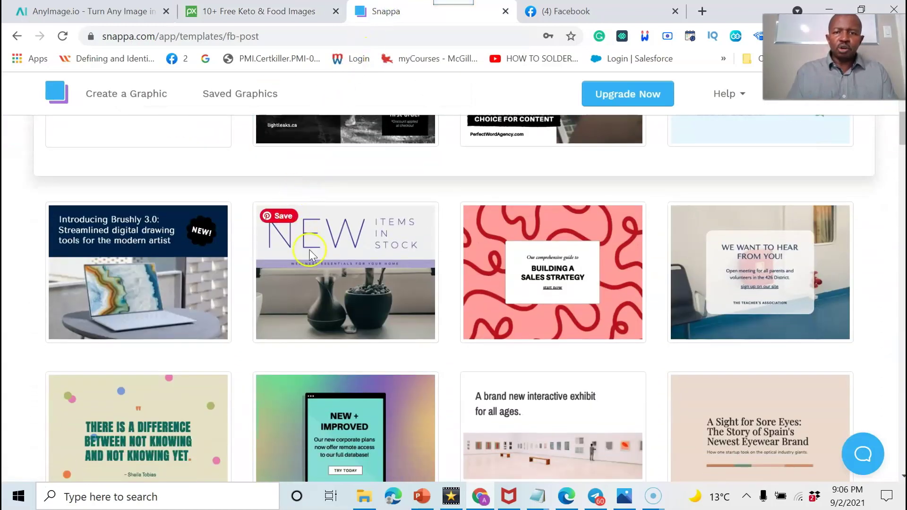
scroll(324, 274, up, 3)
scroll(326, 273, down, 3)
scroll(333, 272, up, 3)
scroll(333, 272, up, 3)
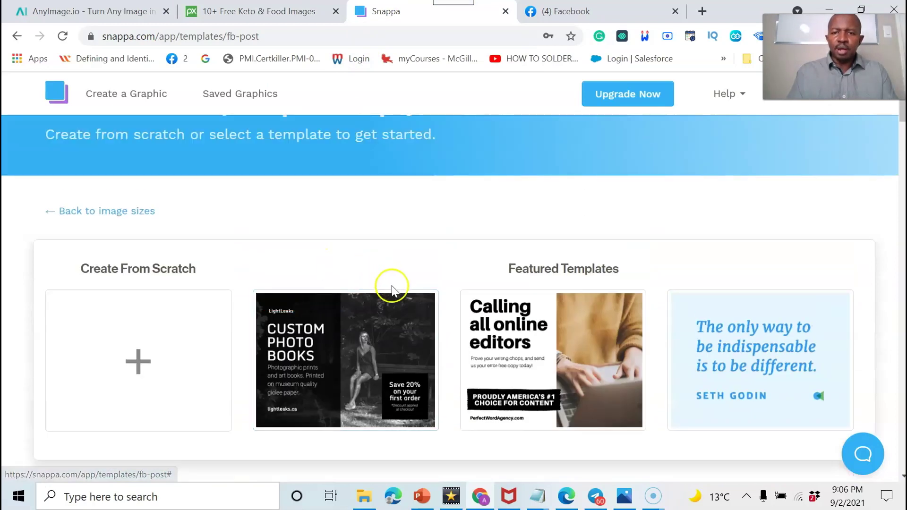
click(547, 329)
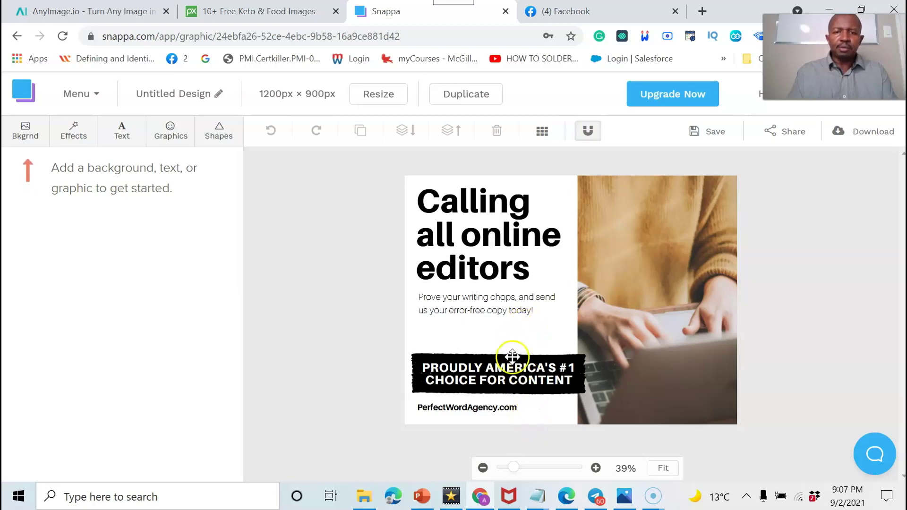
click(457, 245)
click(614, 195)
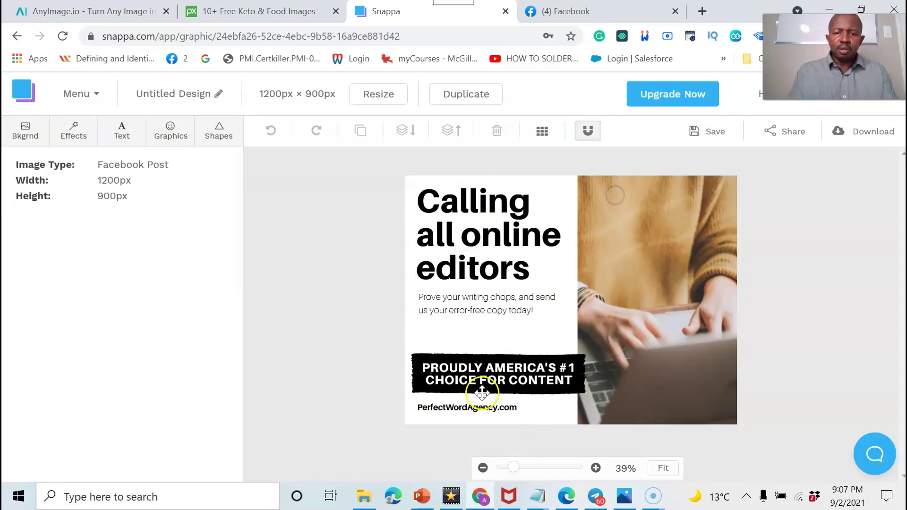
click(482, 392)
click(462, 408)
click(506, 258)
click(488, 308)
click(606, 221)
click(540, 221)
click(519, 257)
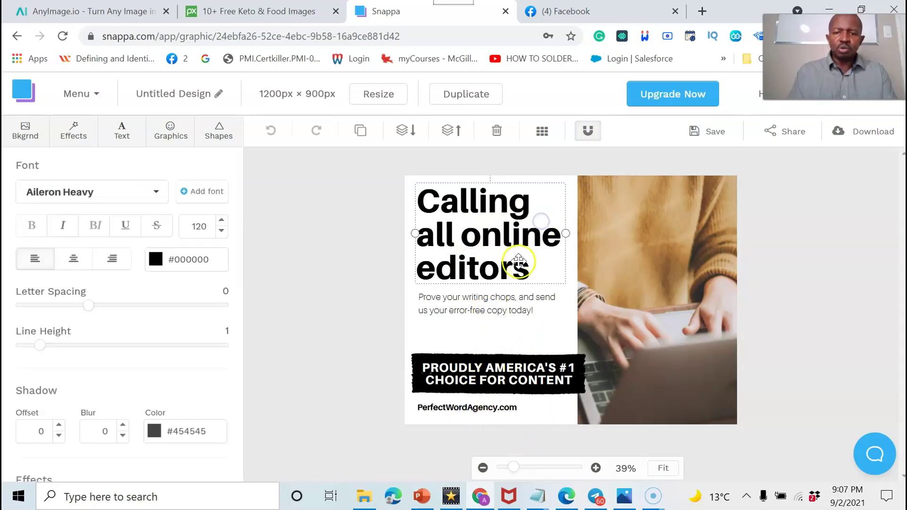
mouse_move(537, 496)
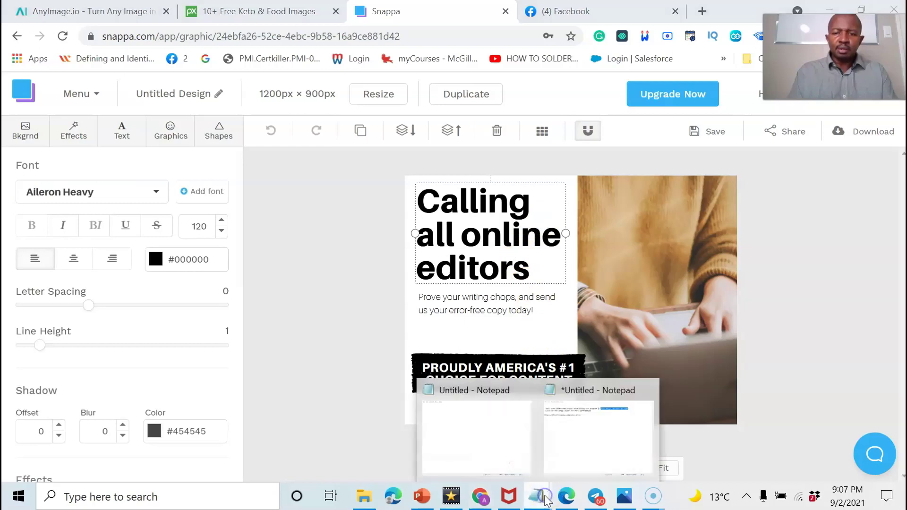
Copy 'Earn $100 commissions advertising our program' from the Notepad notes.
click(580, 442)
click(508, 178)
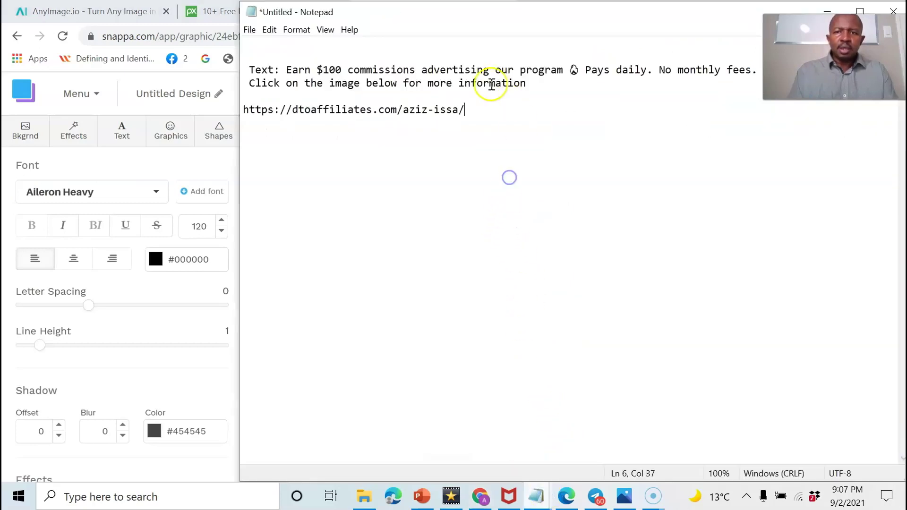
click(395, 70)
drag(403, 26, 356, 116)
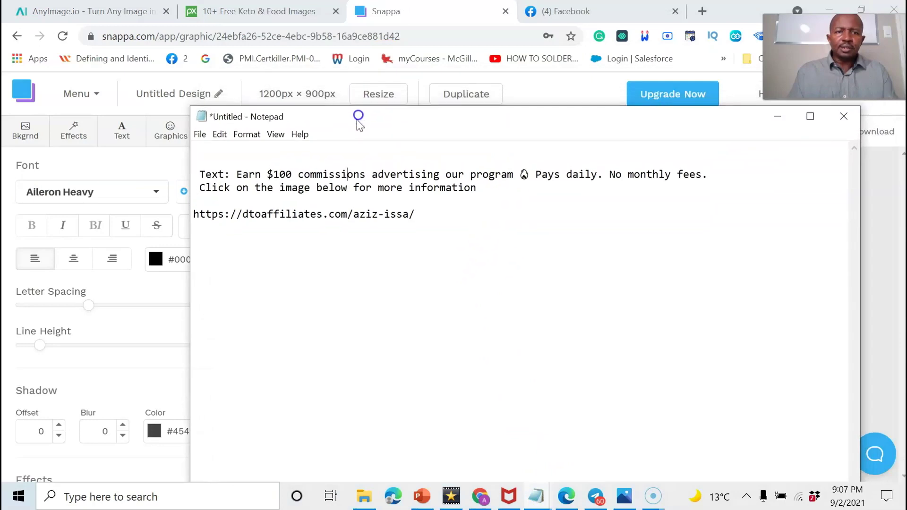
drag(243, 175, 251, 176)
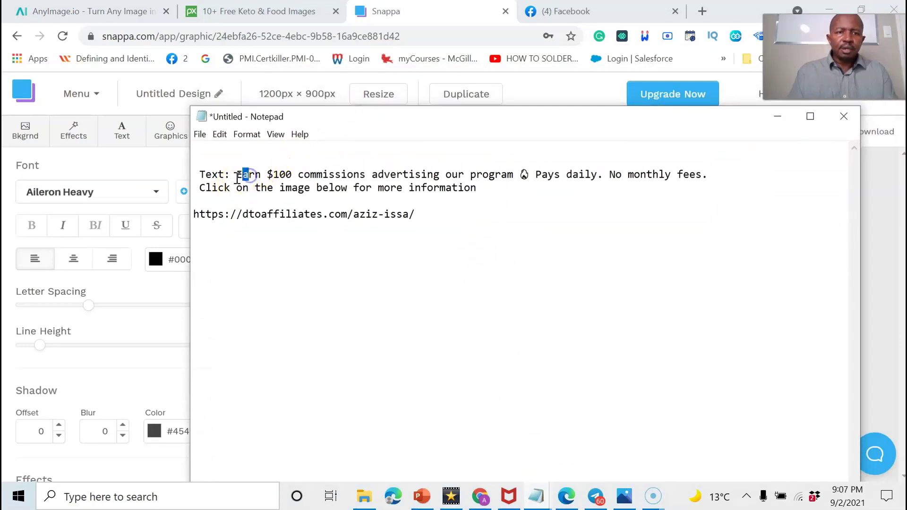
drag(235, 173, 498, 171)
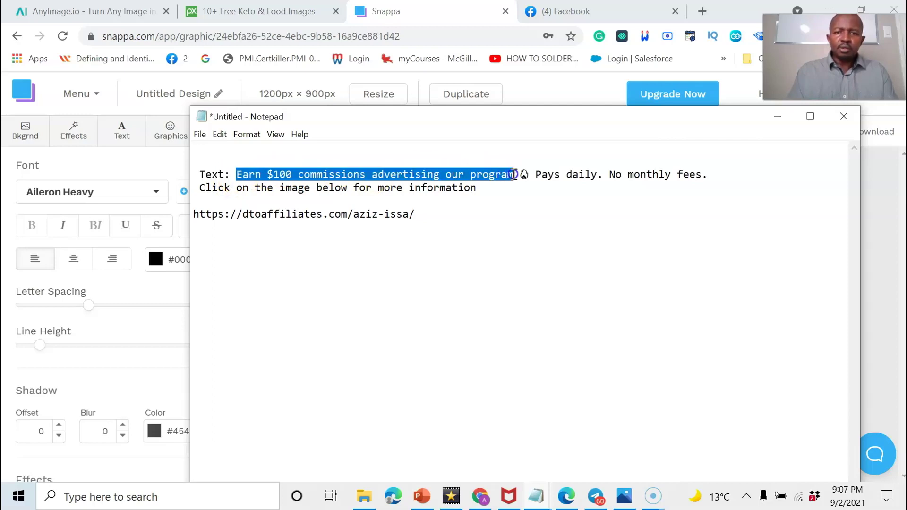
right_click(504, 178)
click(528, 218)
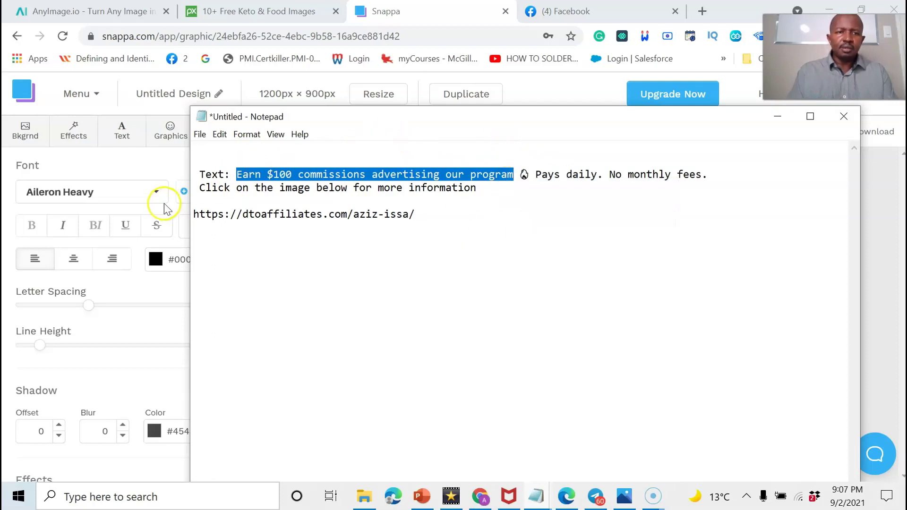
Back in Snappa, put the 'Calling all online editors' headline into text editing.
click(128, 329)
double_click(453, 217)
click(449, 201)
double_click(451, 198)
click(451, 198)
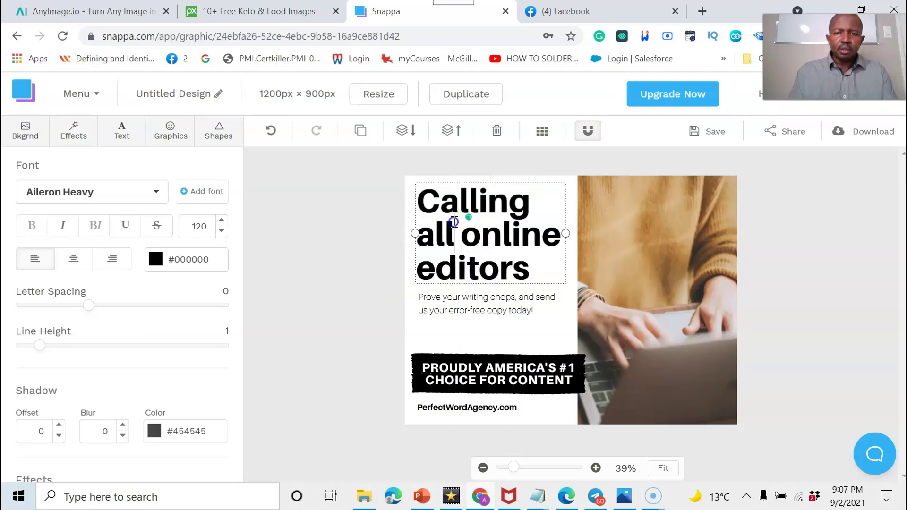
Paste the copied phrase over the 'Calling all online editors' headline text.
click(514, 268)
drag(513, 268, 487, 226)
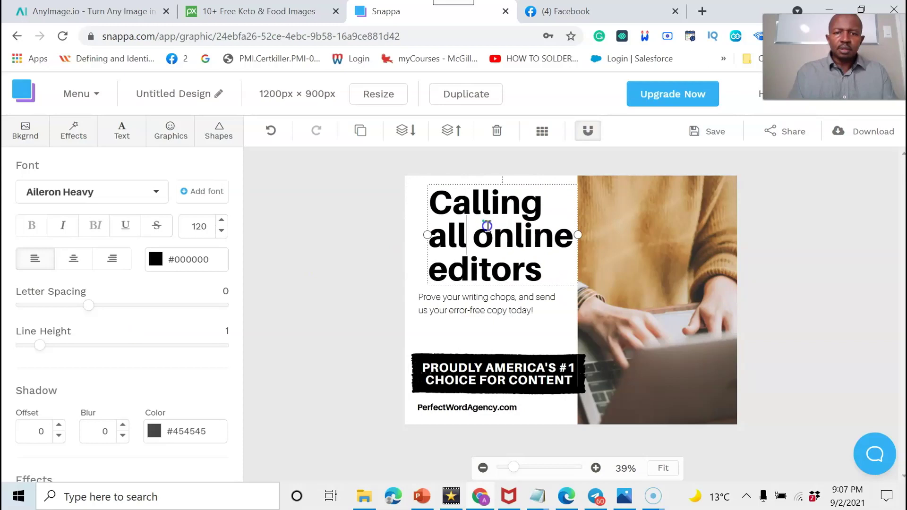
drag(551, 267, 436, 203)
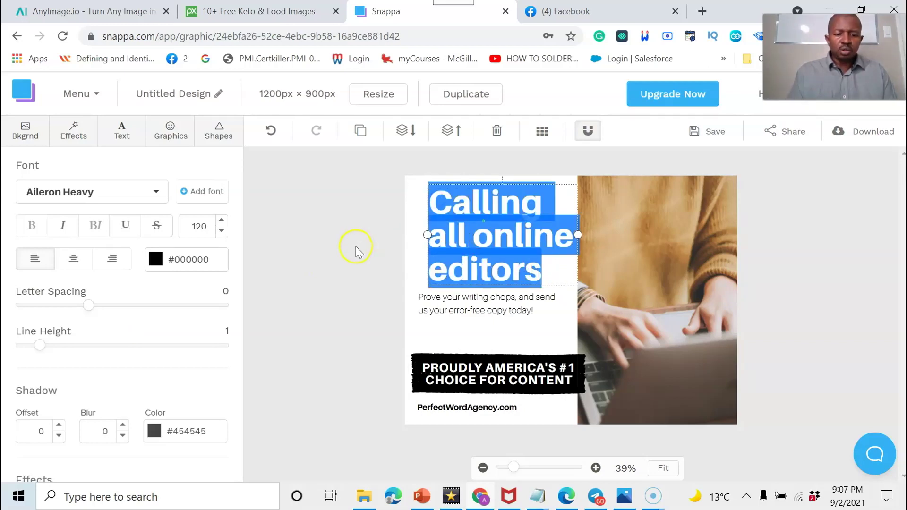
key(ctrl+v)
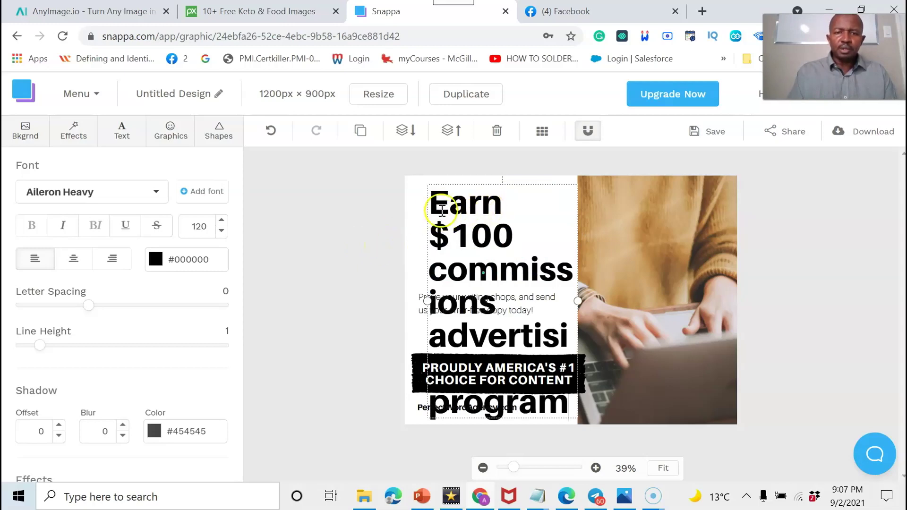
key(ctrl+a)
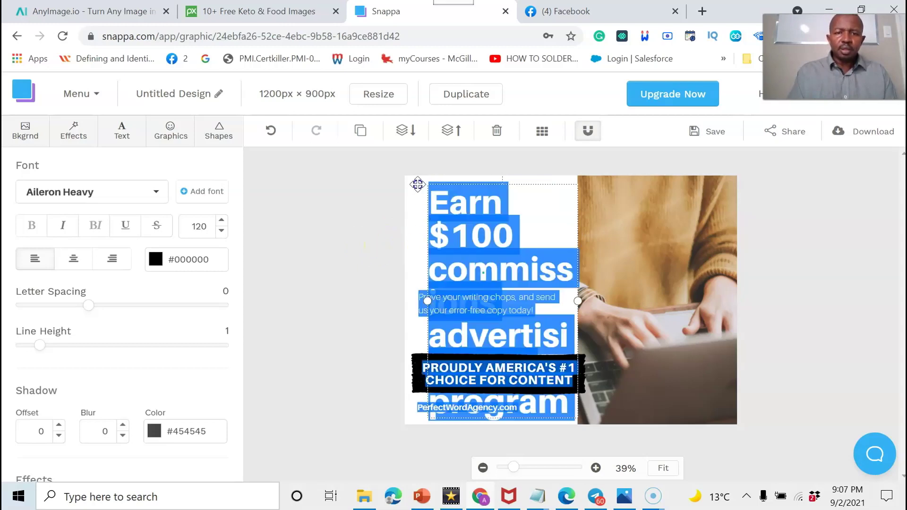
click(422, 220)
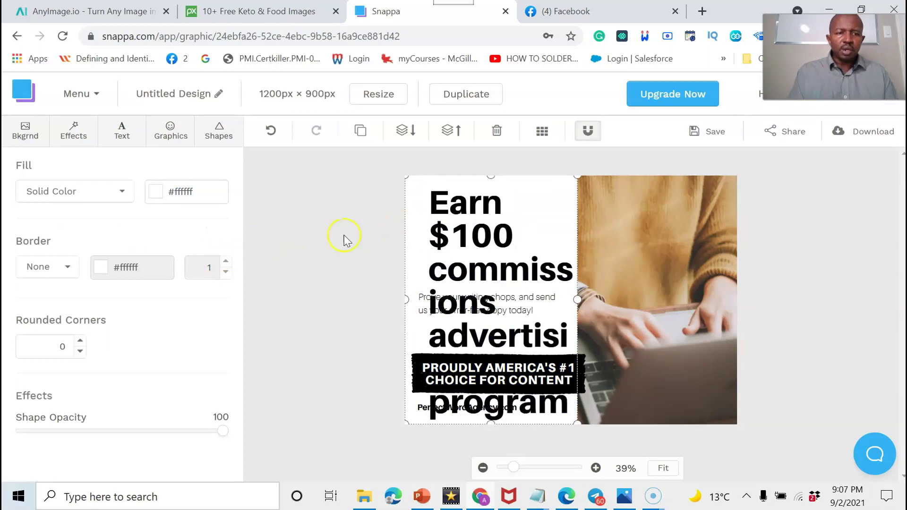
click(447, 202)
double_click(447, 203)
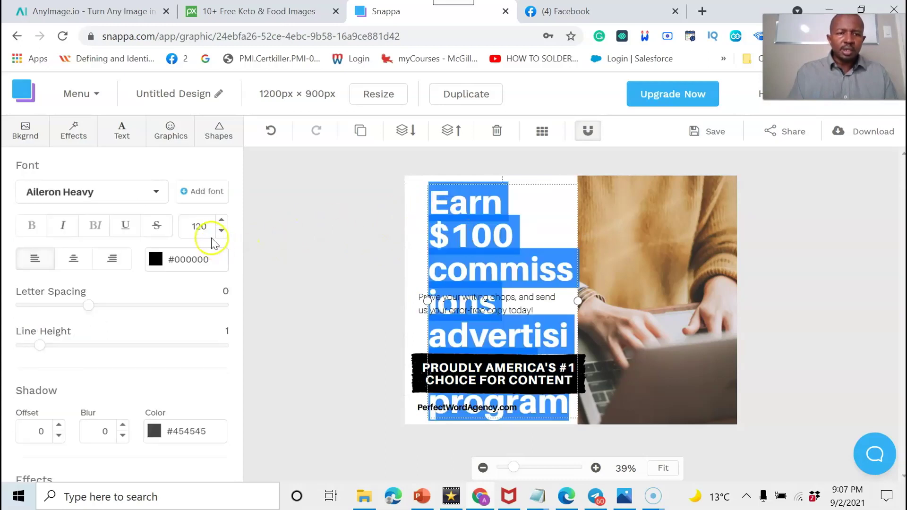
Shrink the headline font size step by step down to 77.
click(222, 231)
click(222, 231)
click(222, 231)
click(223, 232)
click(223, 231)
click(223, 231)
click(223, 231)
click(223, 231)
click(223, 231)
click(223, 231)
click(223, 231)
click(223, 231)
click(223, 231)
click(223, 231)
click(223, 231)
click(223, 231)
click(223, 231)
click(223, 231)
click(223, 231)
click(223, 232)
click(223, 232)
click(223, 231)
click(223, 231)
click(223, 231)
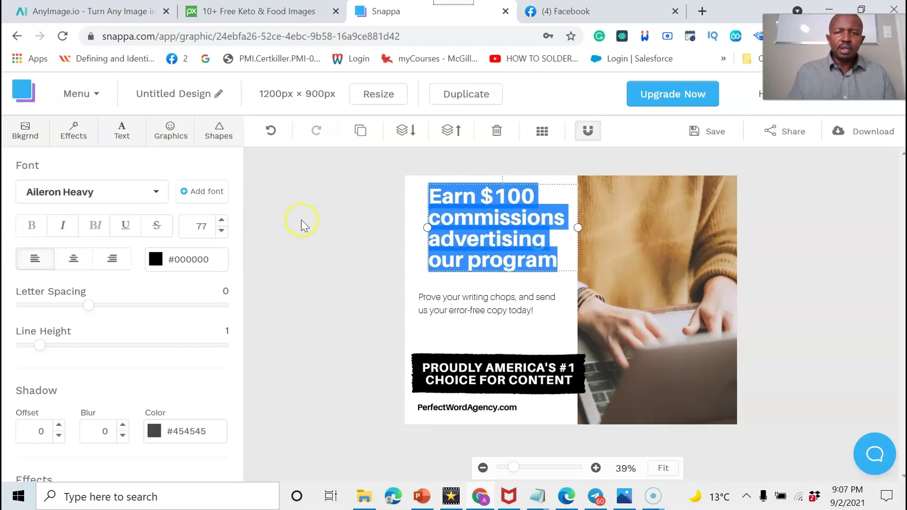
Nudge the headline box slightly to the left.
click(414, 222)
click(465, 216)
drag(465, 216, 457, 215)
Select all the 'Earn $100 commissions' headline text and colour it red, #d8334a.
click(458, 215)
double_click(457, 215)
double_click(450, 230)
key(ctrl+a)
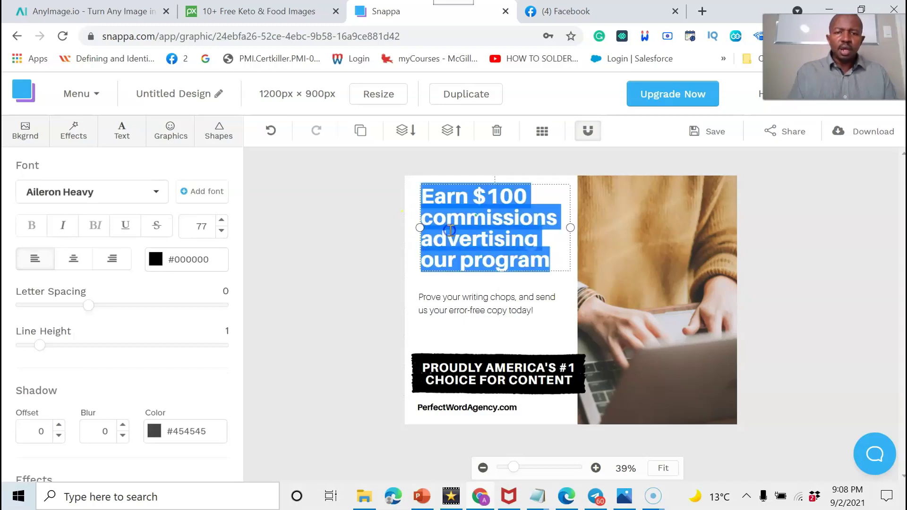
click(157, 266)
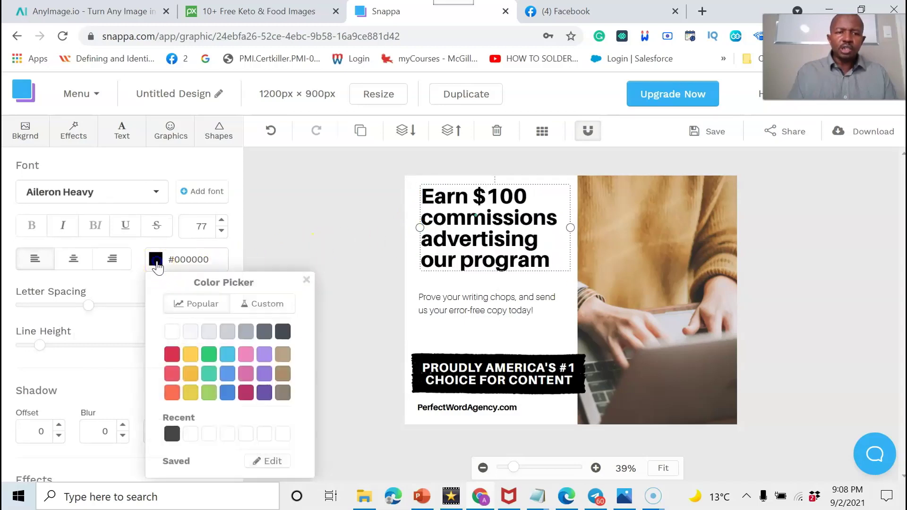
click(173, 356)
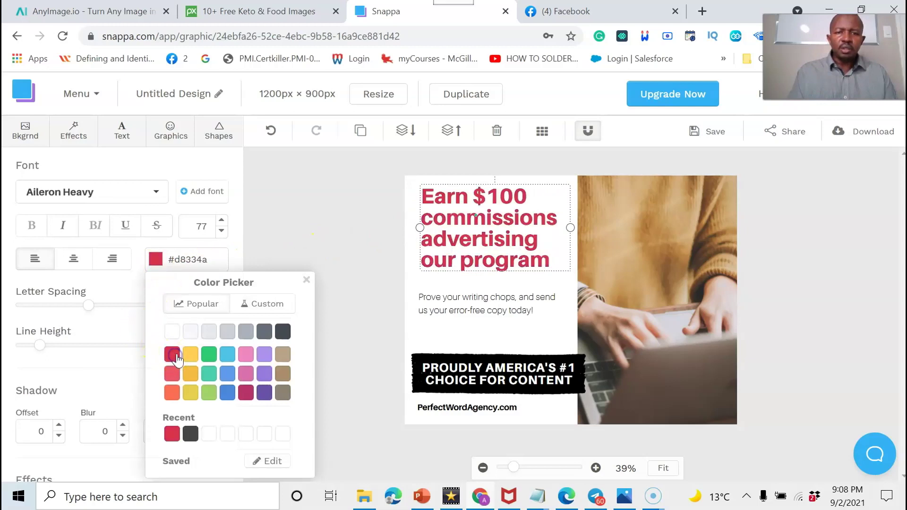
click(470, 300)
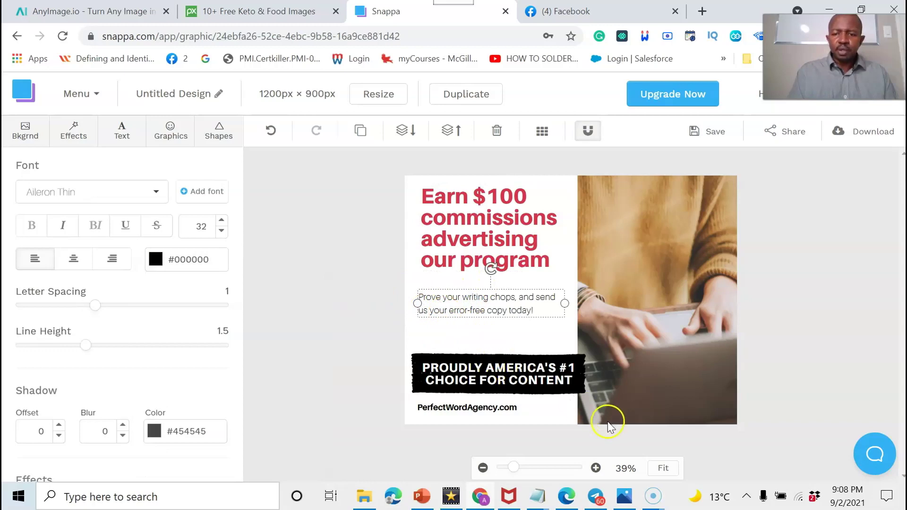
Copy 'Click on the image below for more information' from Notepad and move the notes aside.
mouse_move(533, 497)
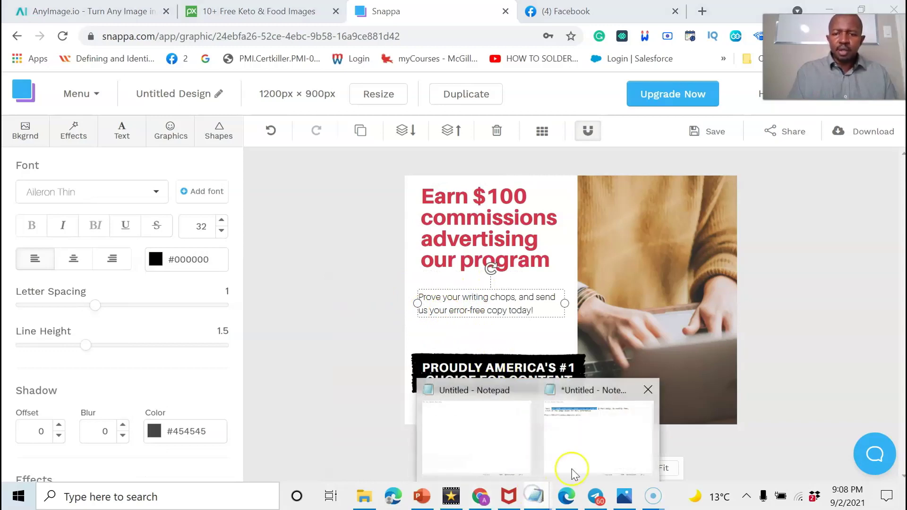
click(612, 432)
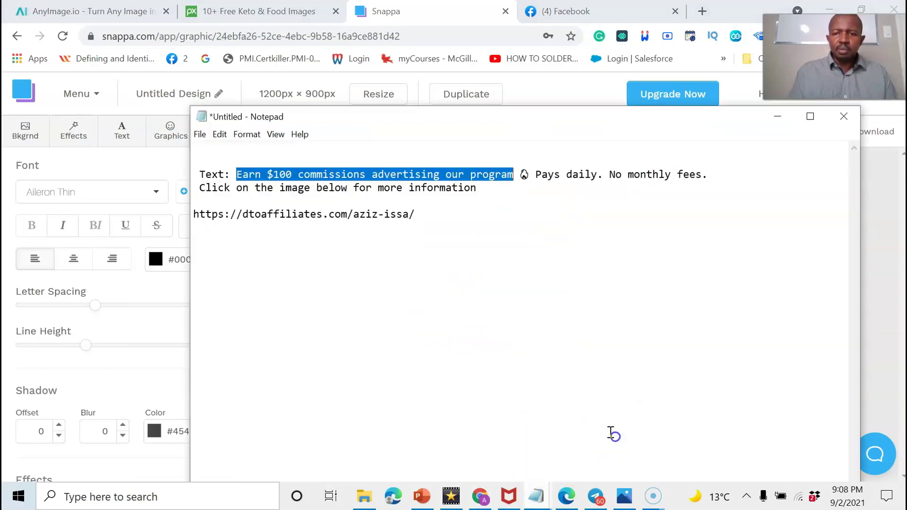
click(572, 187)
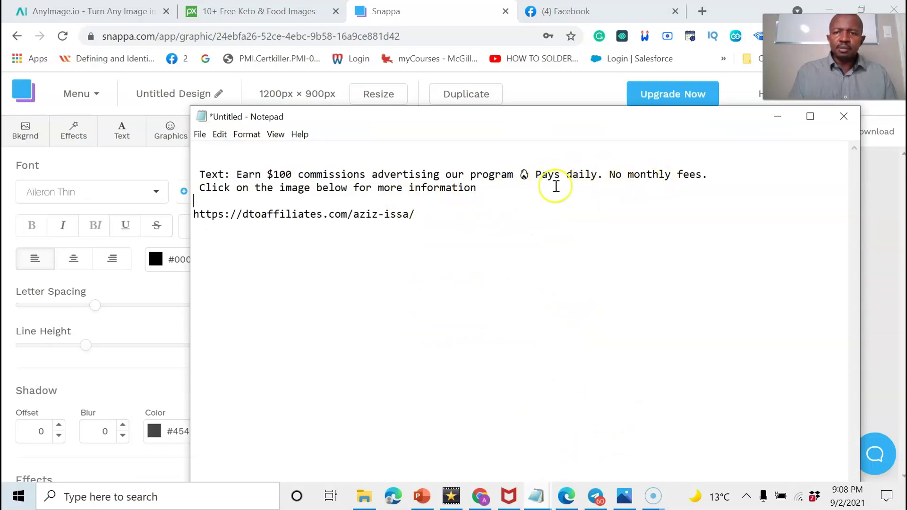
drag(477, 188, 211, 189)
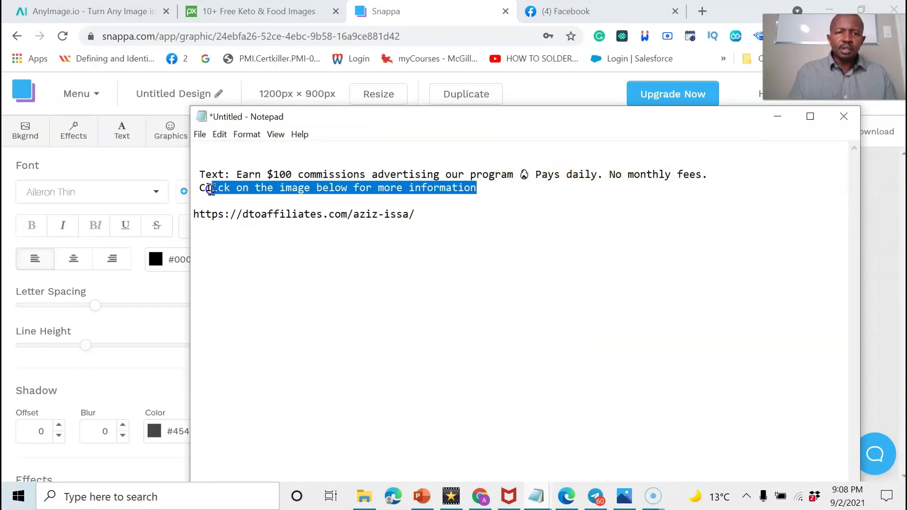
right_click(251, 187)
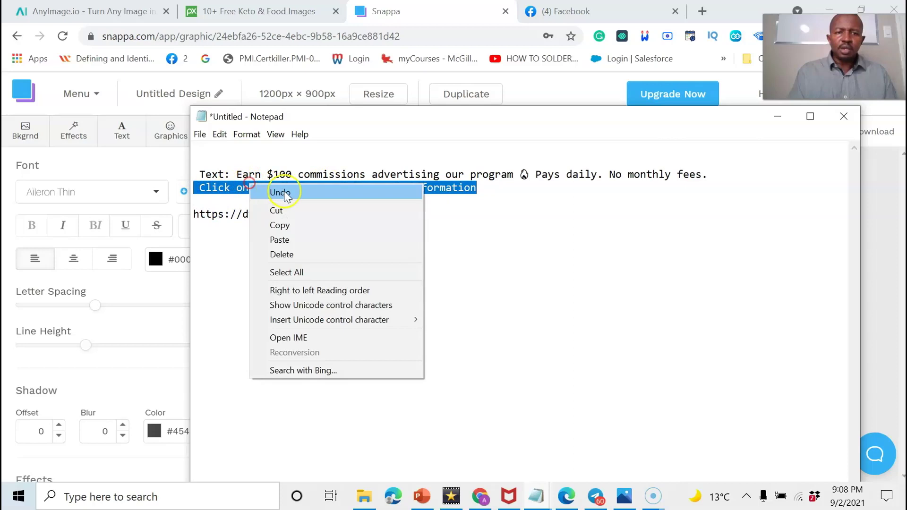
click(281, 231)
drag(415, 116, 464, 326)
Replace the 'PROUDLY AMERICA'S #1' banner text with the copied 'Click on the image below' line.
click(479, 301)
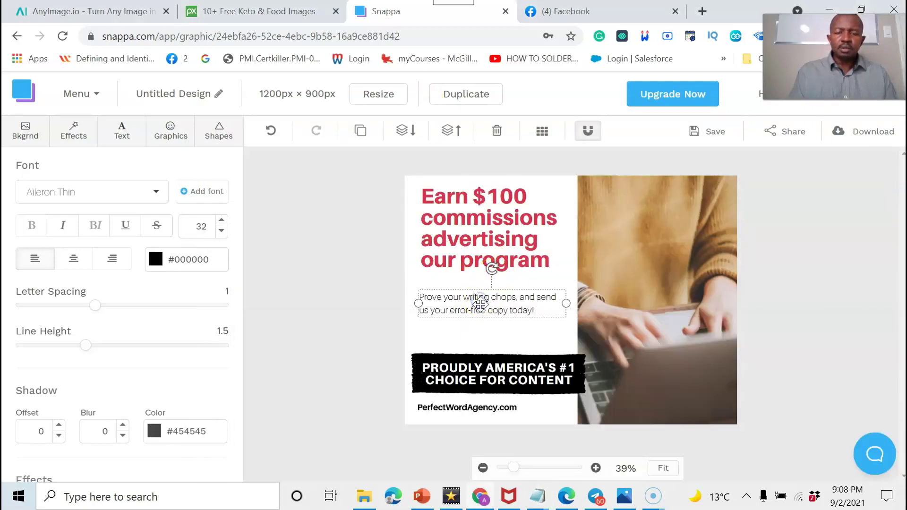
triple_click(481, 304)
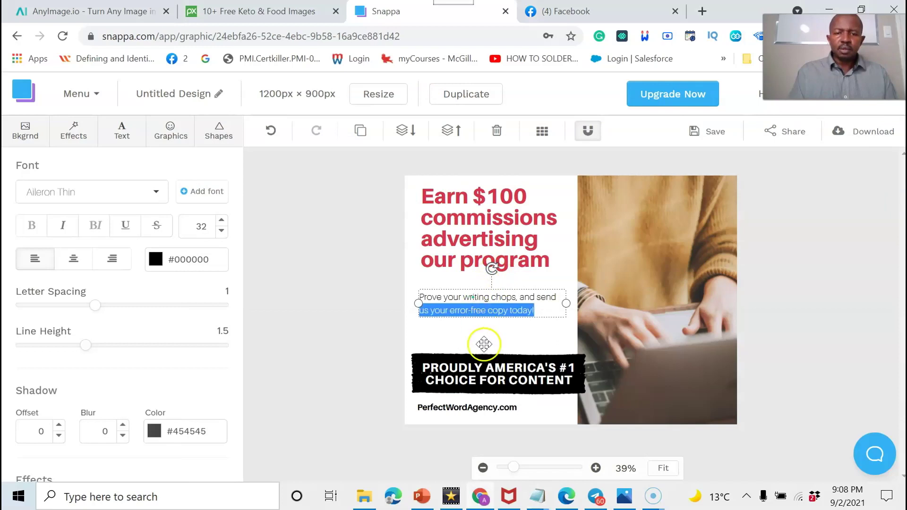
click(479, 371)
triple_click(479, 371)
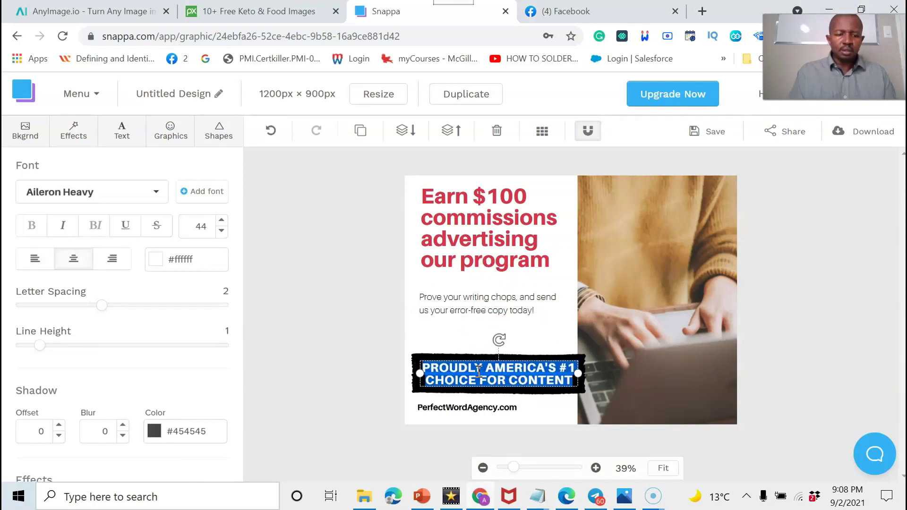
key(ctrl+v)
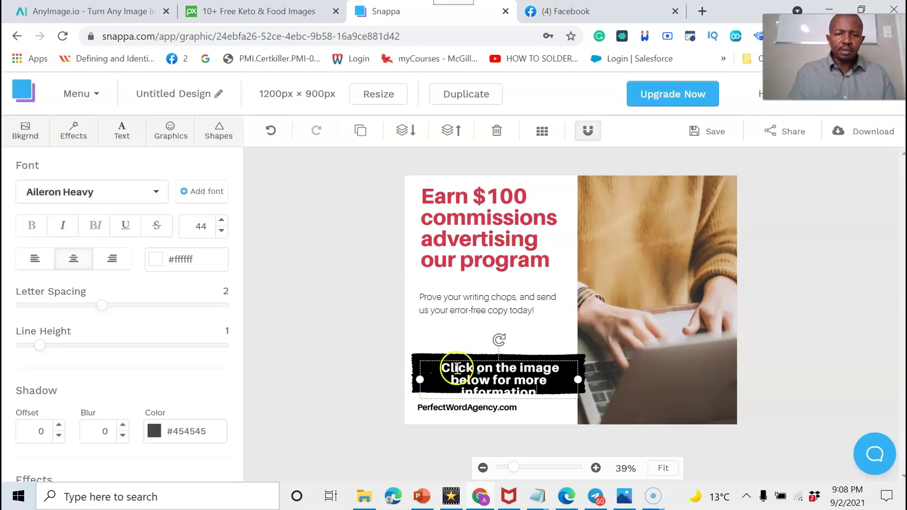
Shrink the new banner text to size 36.
triple_click(467, 370)
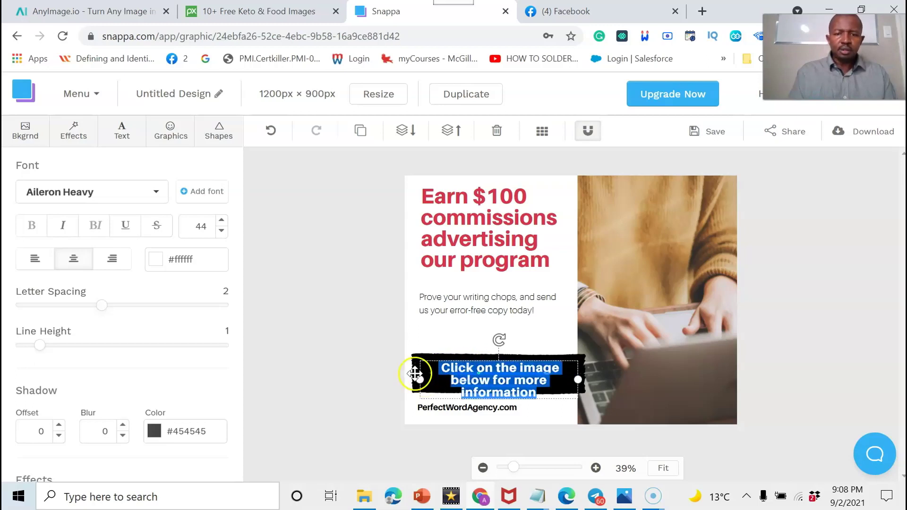
click(222, 230)
click(222, 230)
click(222, 231)
click(222, 230)
click(221, 230)
click(221, 231)
click(221, 231)
click(222, 231)
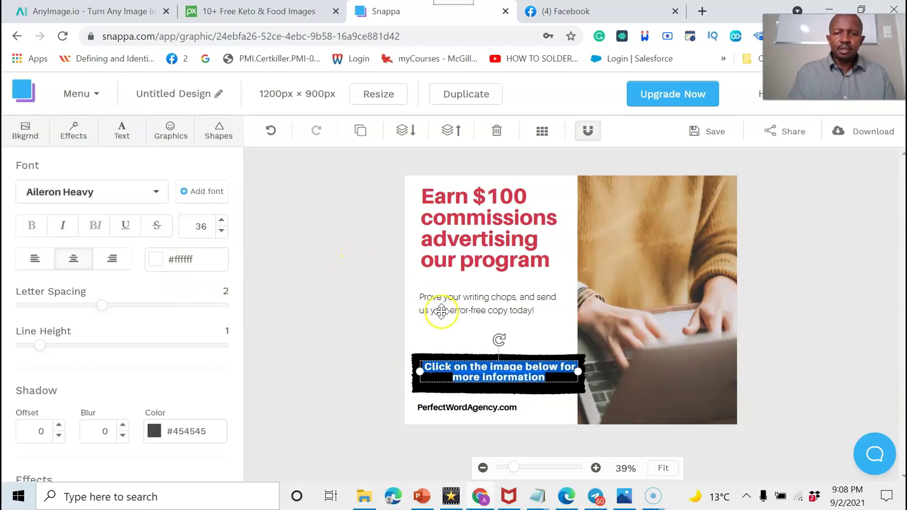
Nudge the banner slightly left and delete the 'Prove your writing chops' subtitle.
click(449, 326)
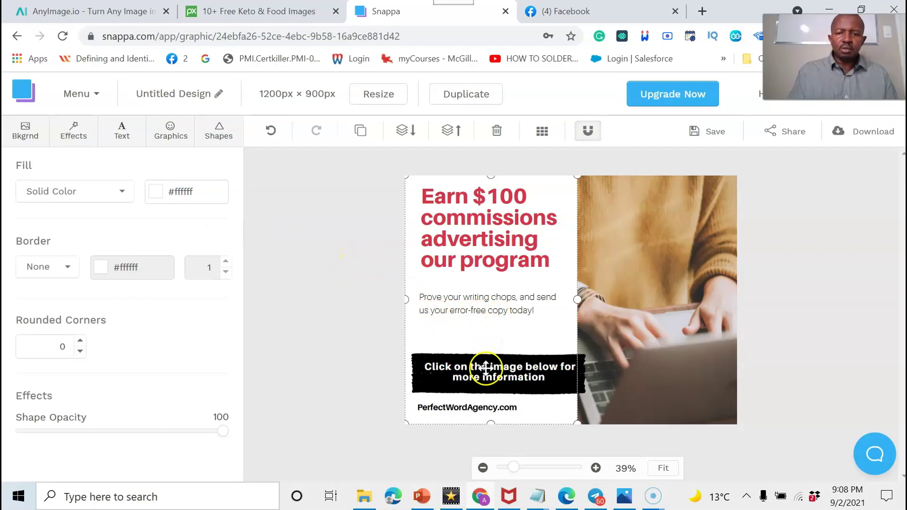
drag(485, 367, 482, 370)
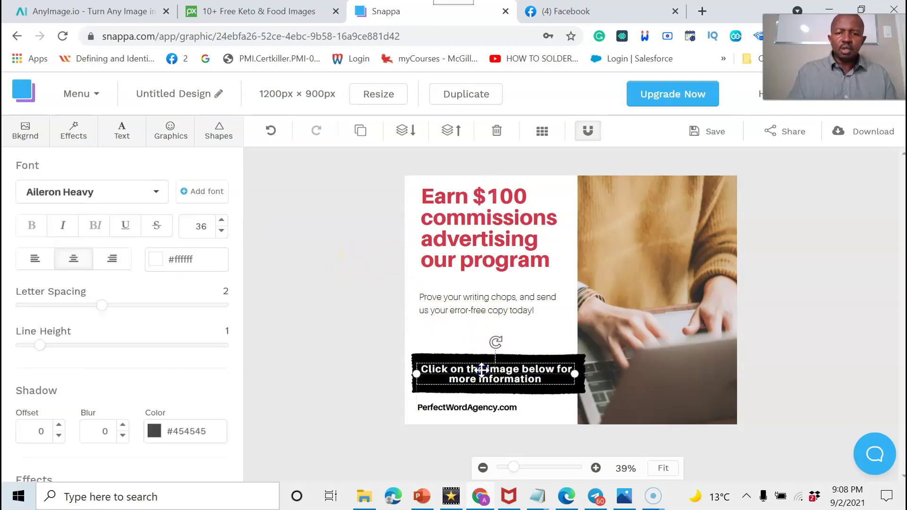
click(471, 306)
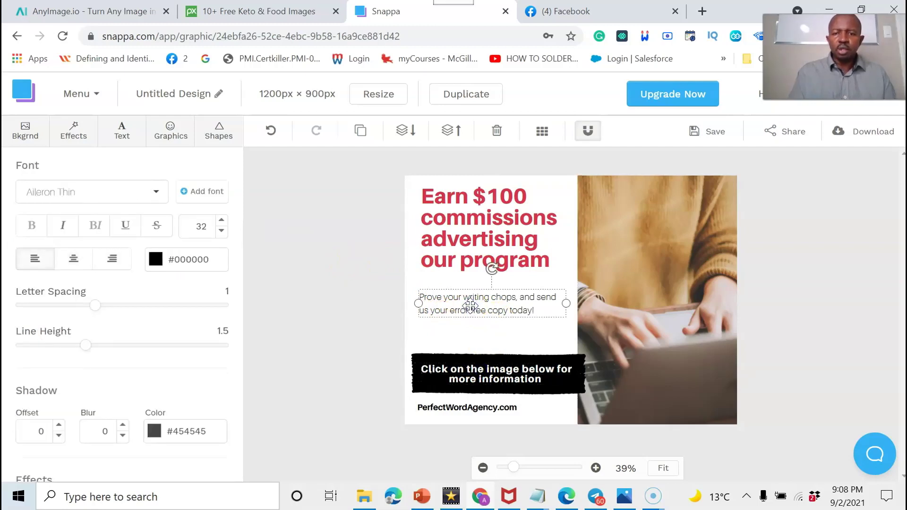
key(Delete)
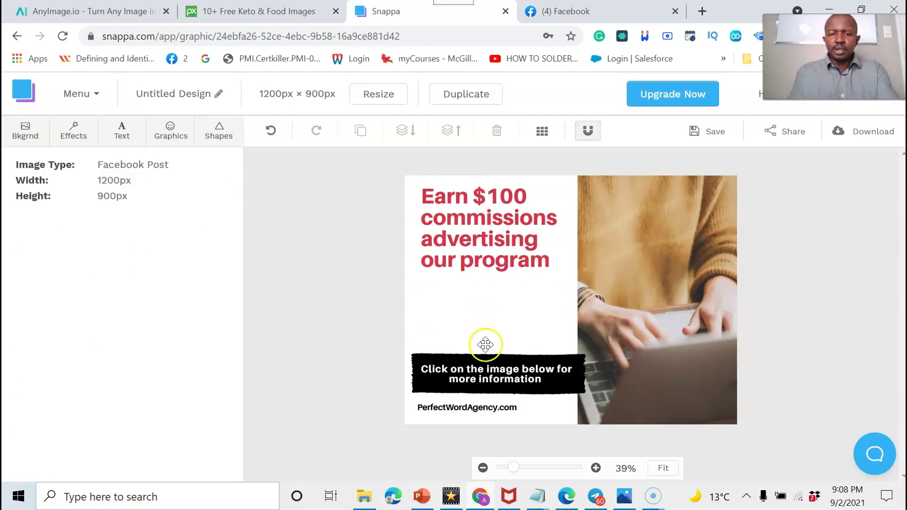
Delete the PerfectWordAgency.com line and select the 'Untitled Design' title.
click(454, 405)
key(Delete)
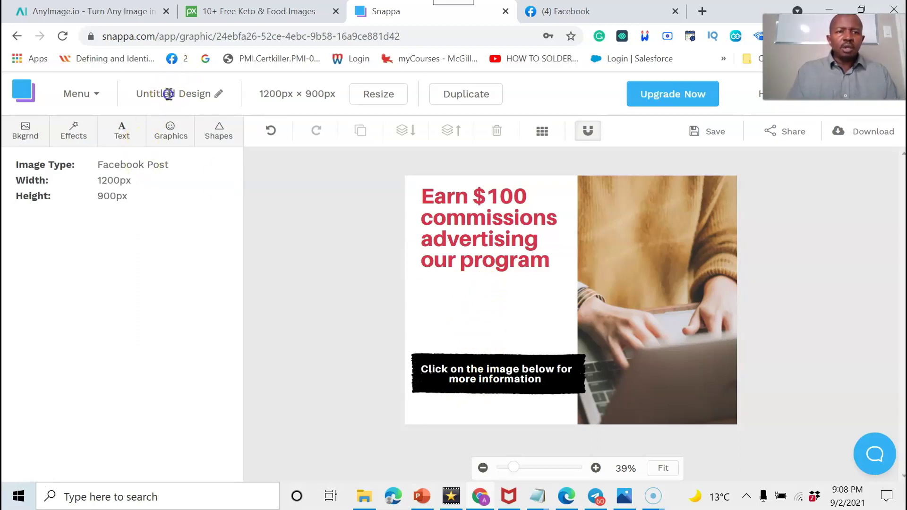
drag(138, 92, 206, 88)
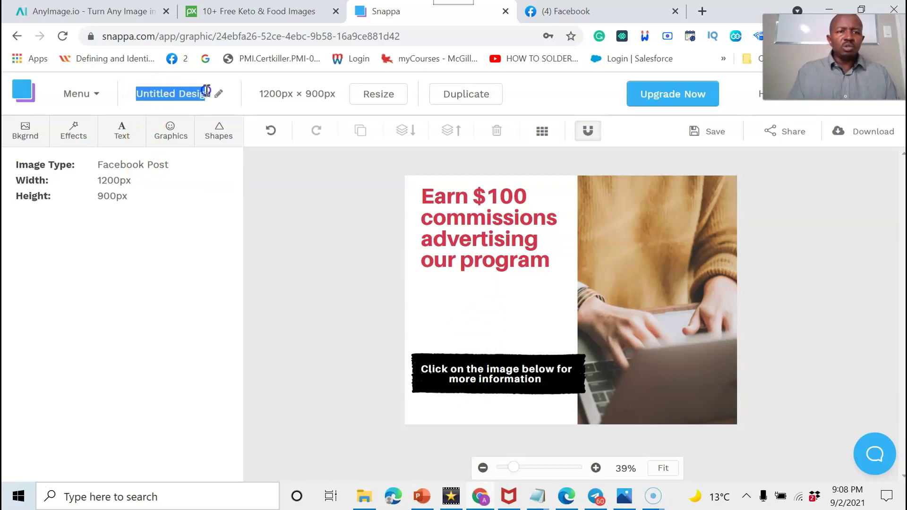
click(210, 89)
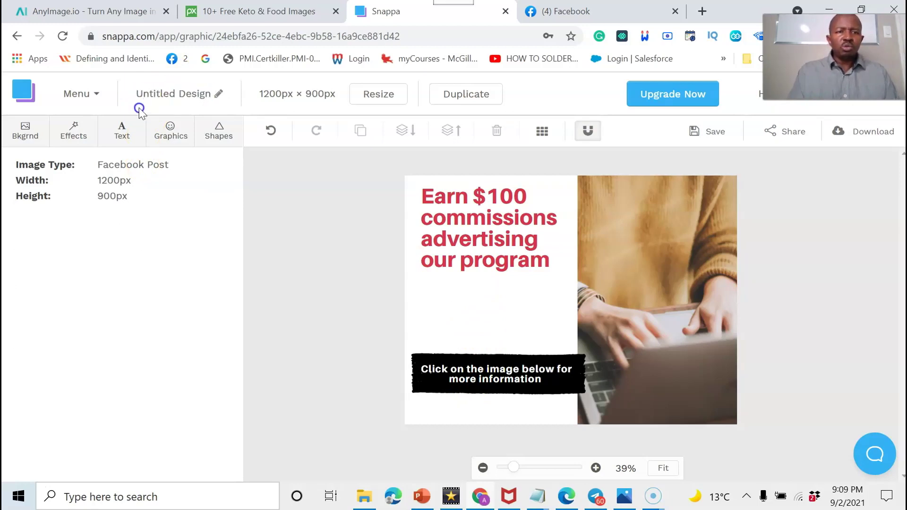
key(ctrl+a)
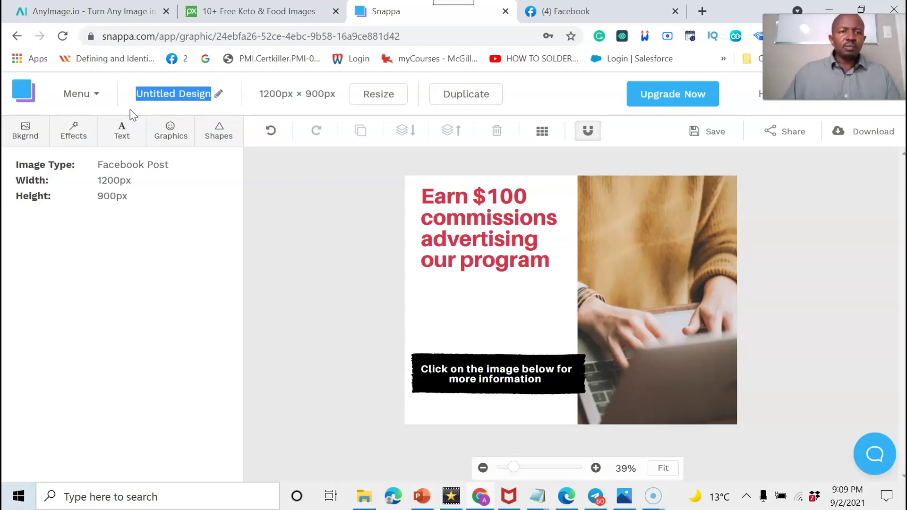
Rename the design to 'testyoutube'.
click(218, 90)
click(207, 91)
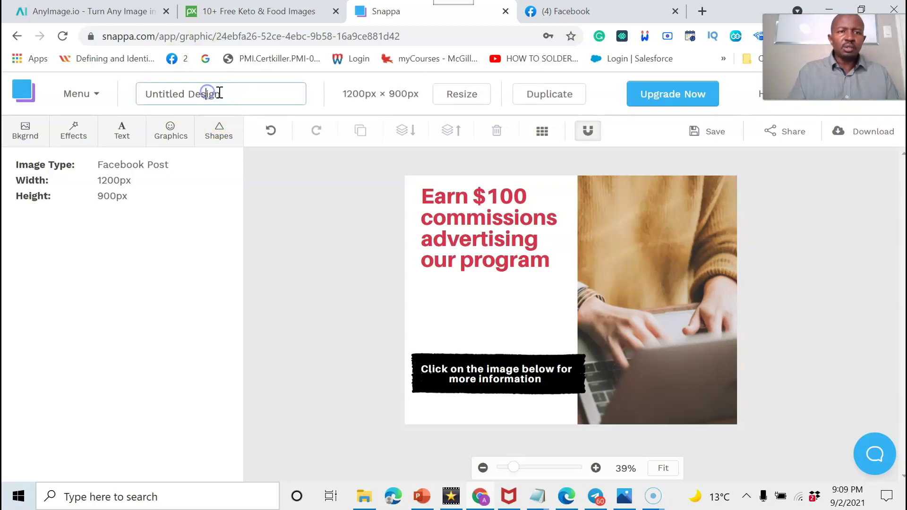
drag(221, 91, 155, 98)
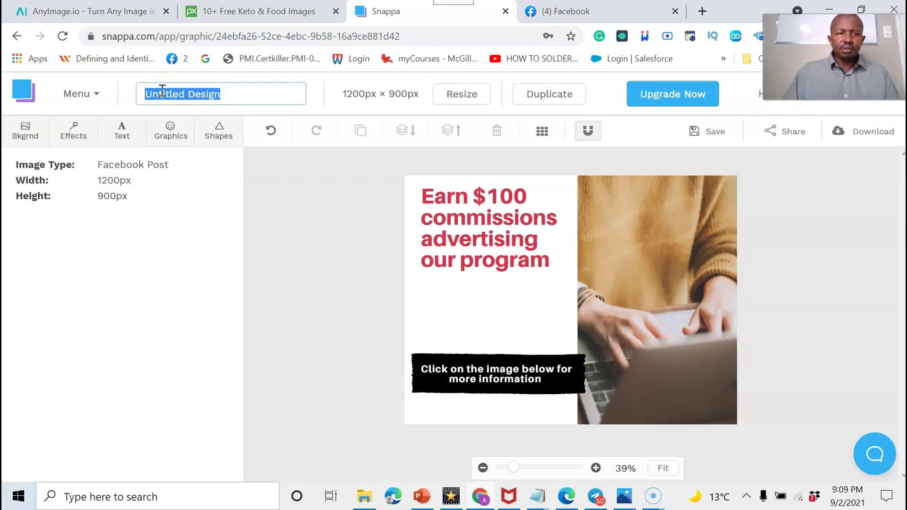
text(testyoutube)
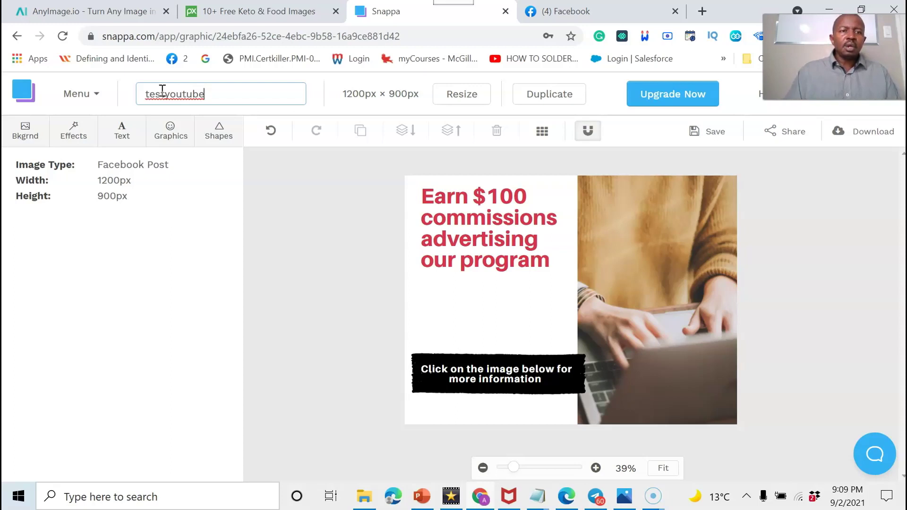
Download the design as a Web optimized JPG, testyoutube.jpg.
click(249, 119)
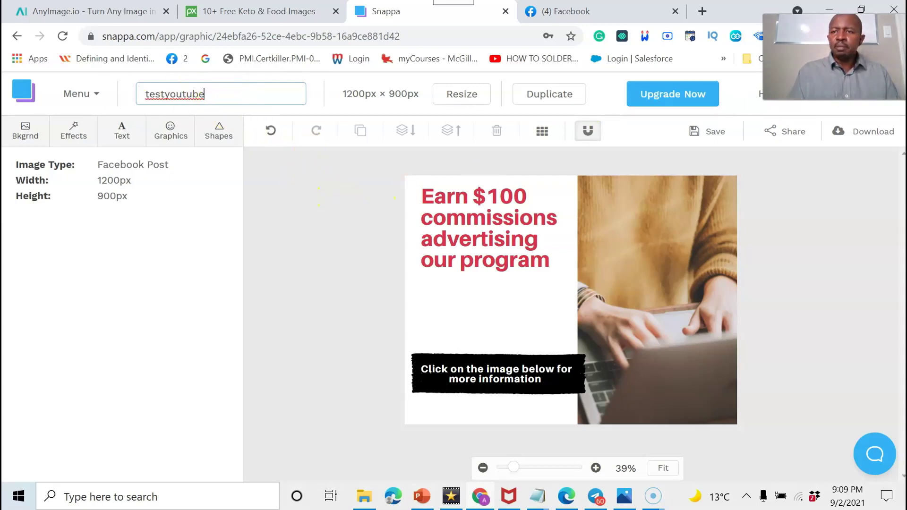
click(868, 135)
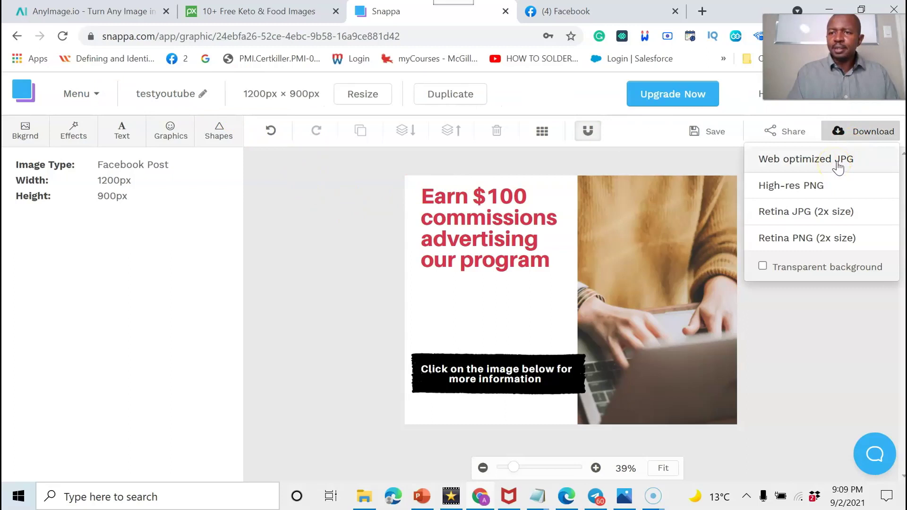
click(837, 163)
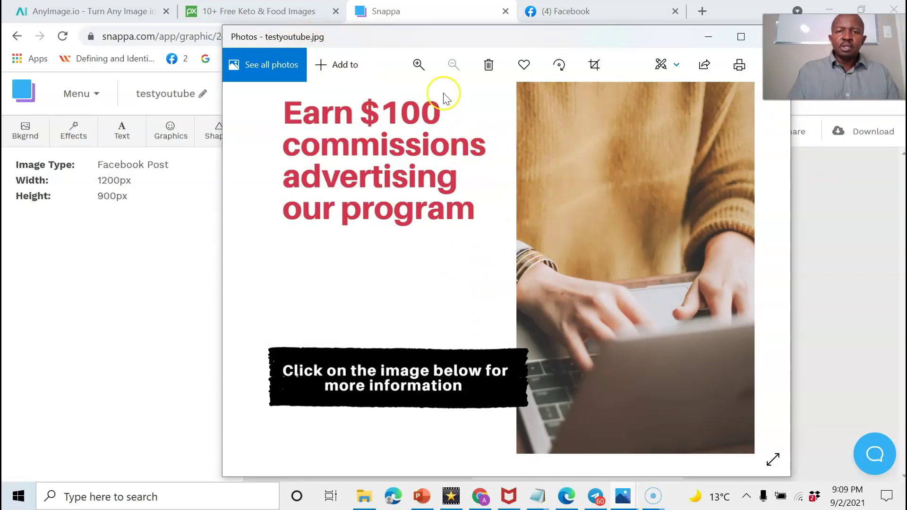
Move the testyoutube.jpg Photos window aside and minimize it.
drag(433, 42, 412, 126)
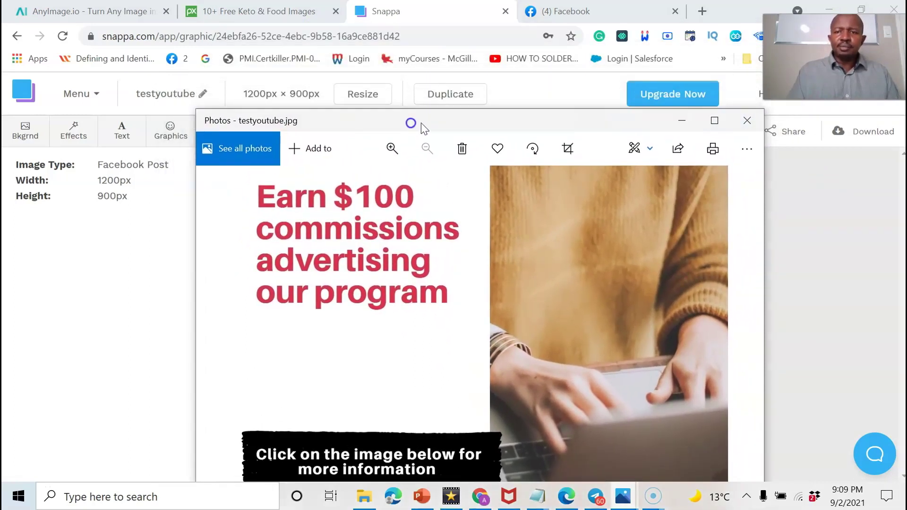
click(682, 121)
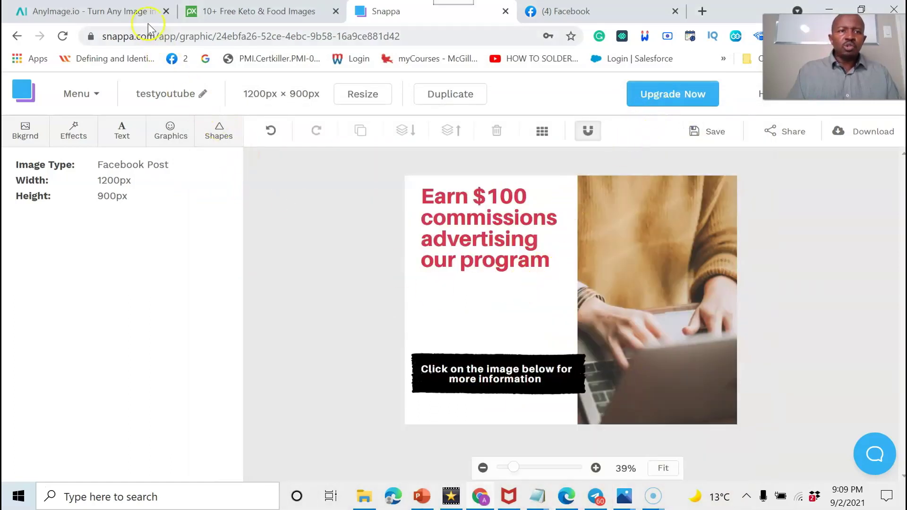
On AnyImage.io, upload the testyoutube image from Downloads via Browse Files.
click(133, 13)
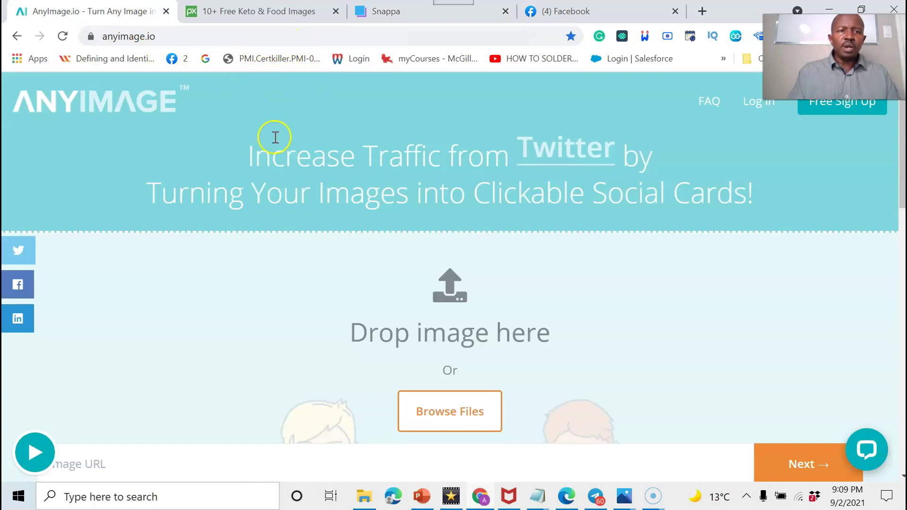
scroll(391, 214, down, 1)
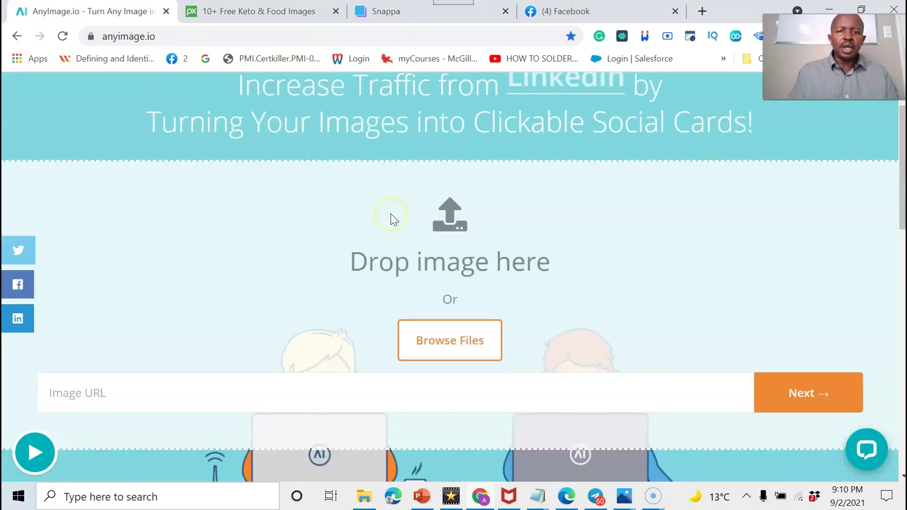
scroll(391, 213, up, 1)
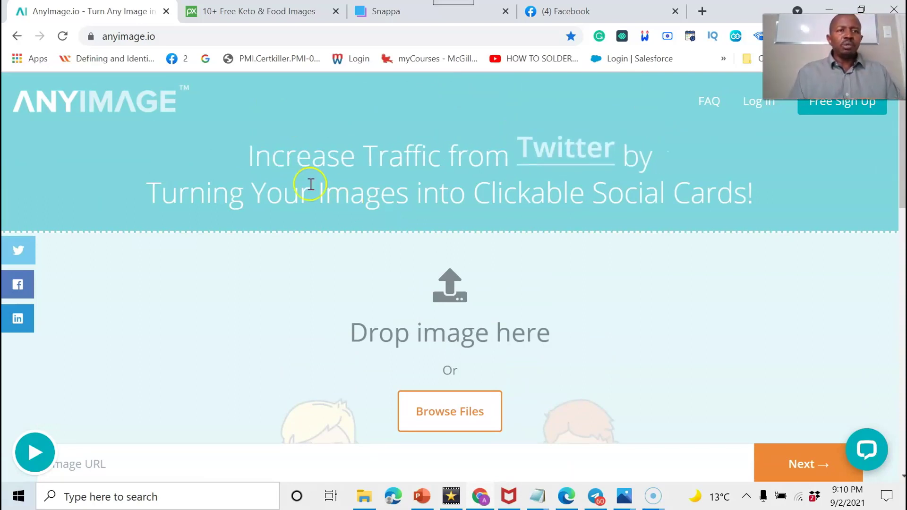
click(166, 36)
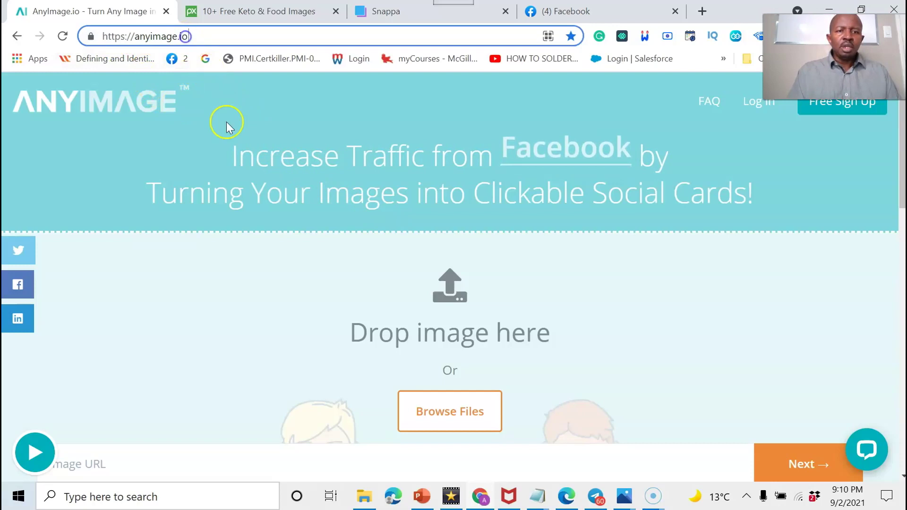
scroll(368, 251, down, 3)
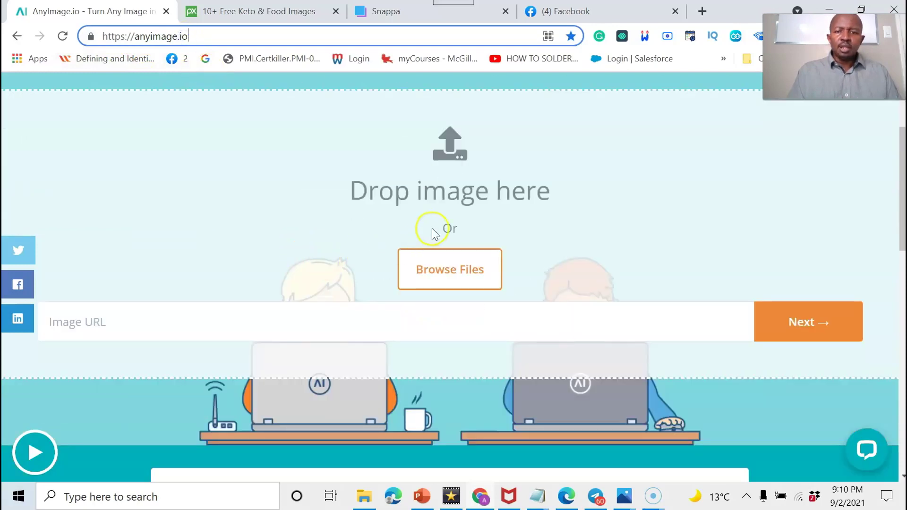
click(452, 269)
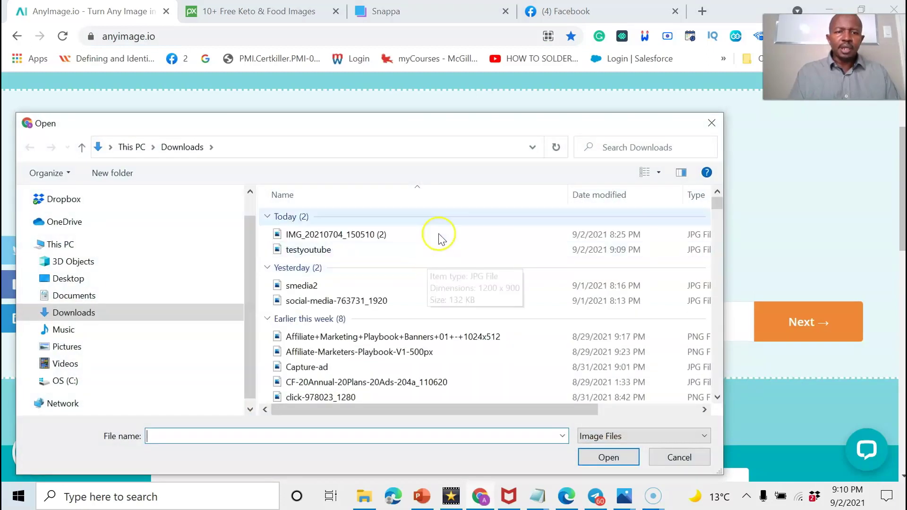
click(324, 250)
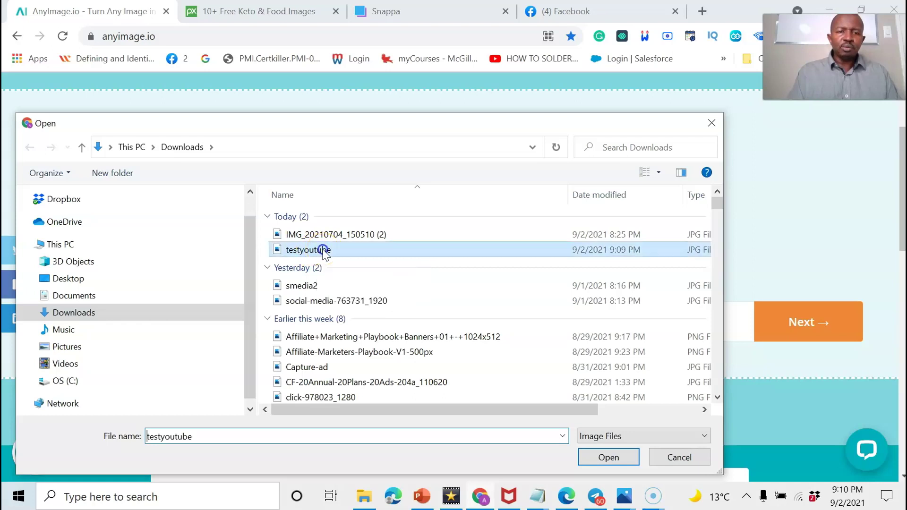
click(608, 458)
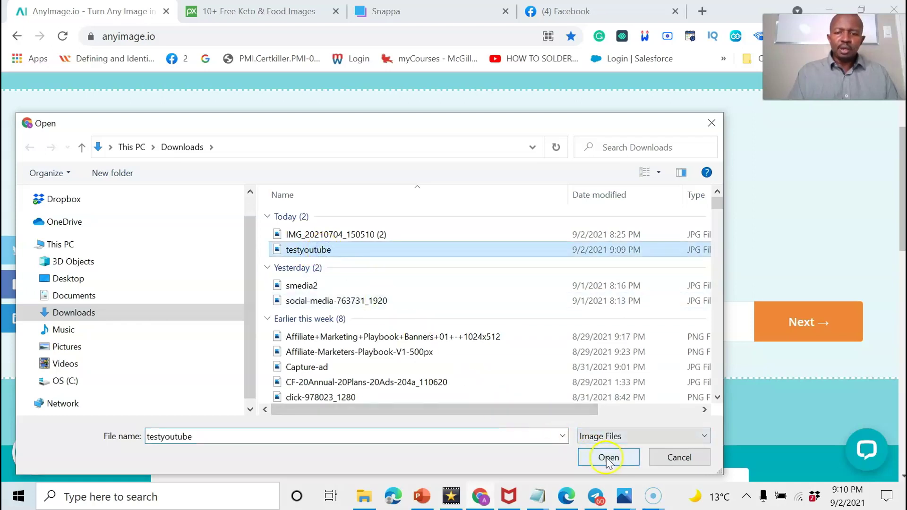
click(609, 457)
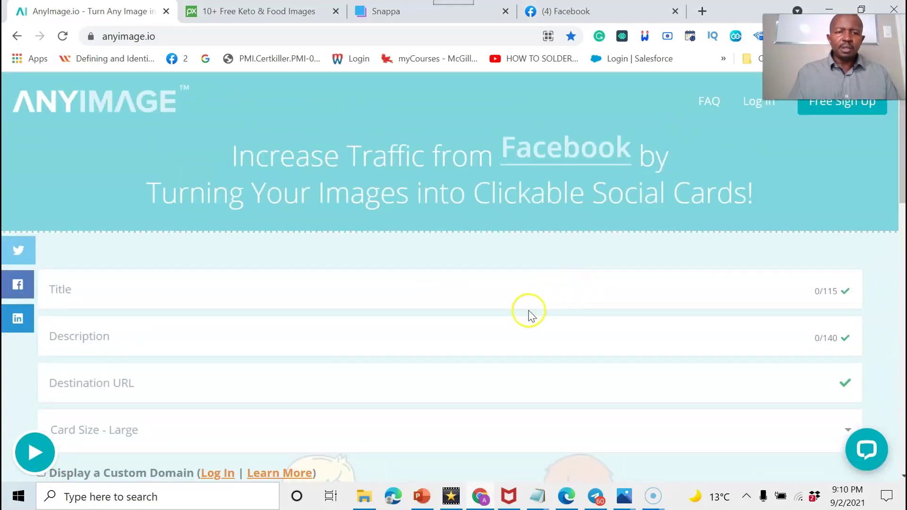
Drag the testyoutube image up in the card preview so the full 'Earn $100 commissions advertising our program' headline shows.
click(902, 214)
drag(902, 213, 902, 269)
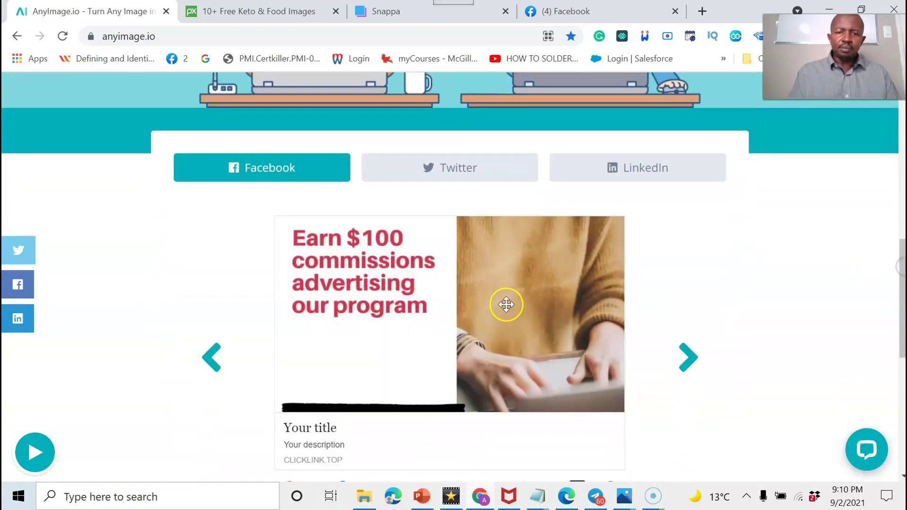
scroll(634, 242, up, 5)
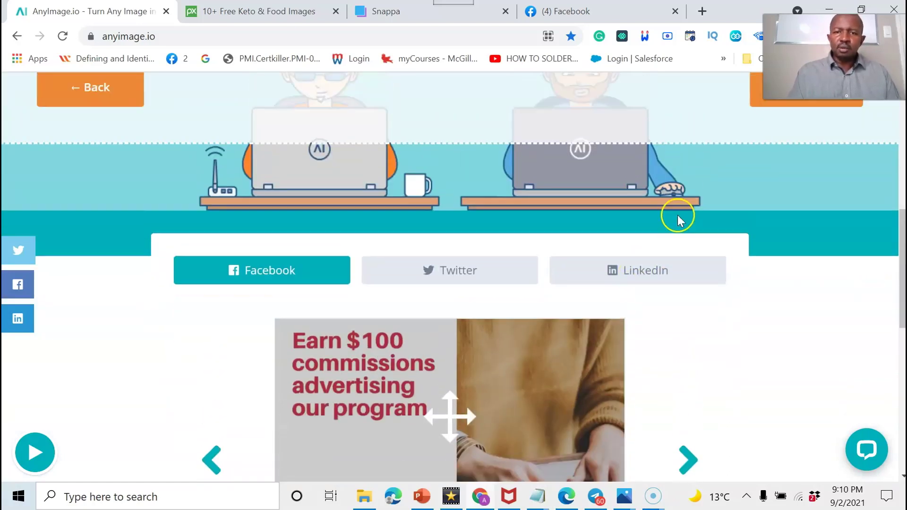
scroll(675, 217, up, 5)
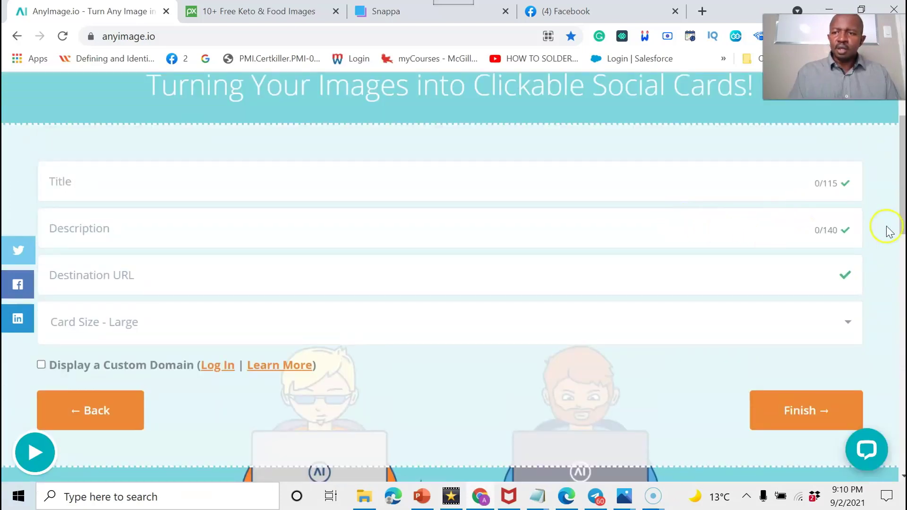
click(901, 243)
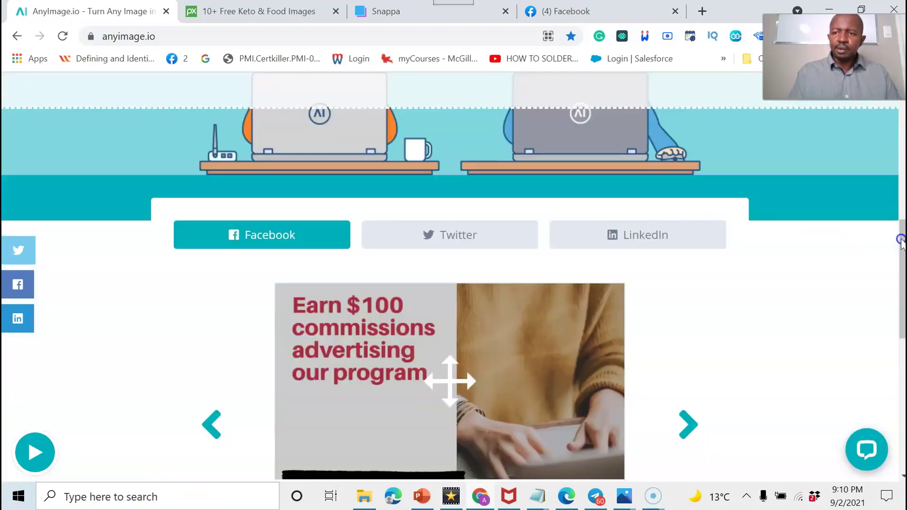
drag(899, 247, 899, 284)
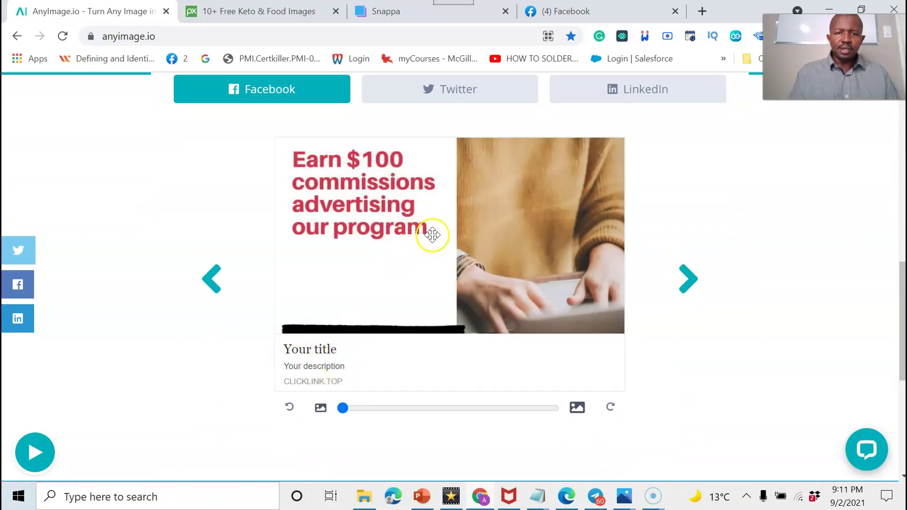
drag(433, 235, 417, 182)
scroll(534, 198, up, 1)
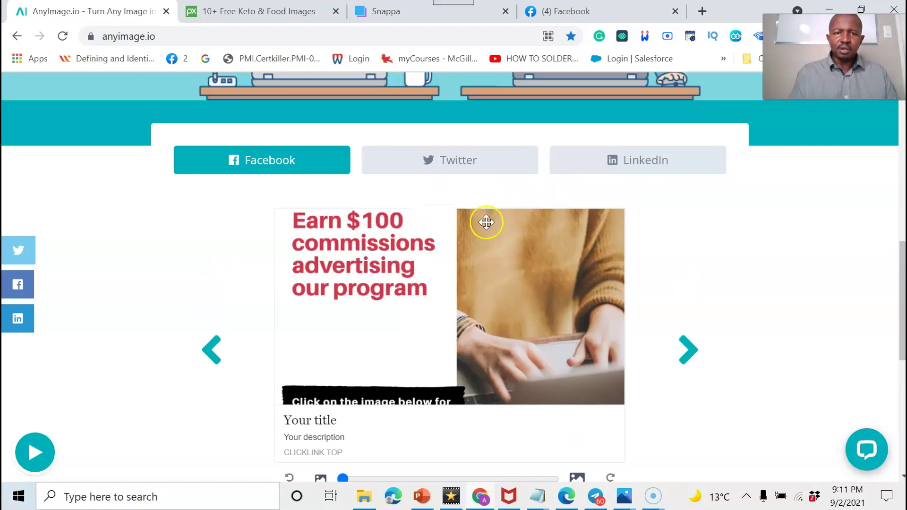
mouse_move(386, 271)
mouse_down()
mouse_move(387, 258)
mouse_move(391, 285)
mouse_move(393, 267)
mouse_up()
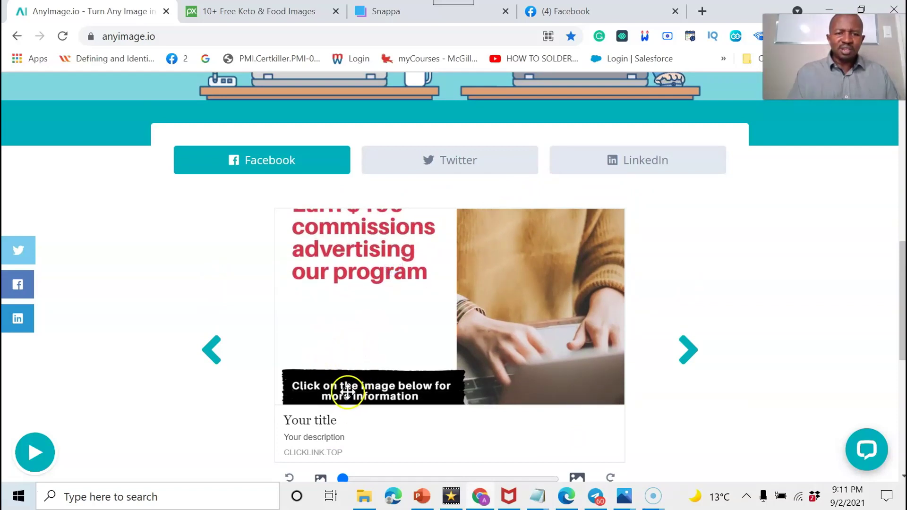
Move the black bar under the red headline and drag the 'Click on the image below for more information' caption onto it.
click(397, 11)
drag(469, 356, 471, 309)
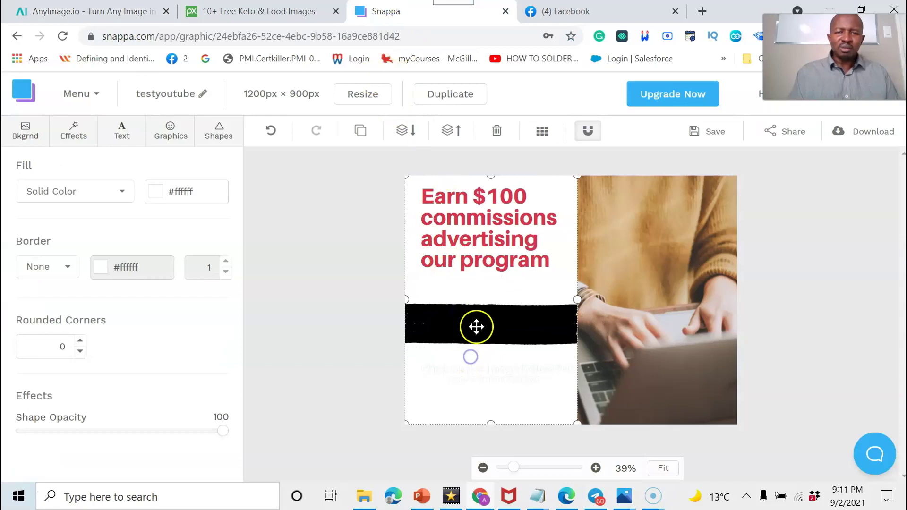
drag(476, 326, 463, 367)
click(456, 374)
double_click(456, 374)
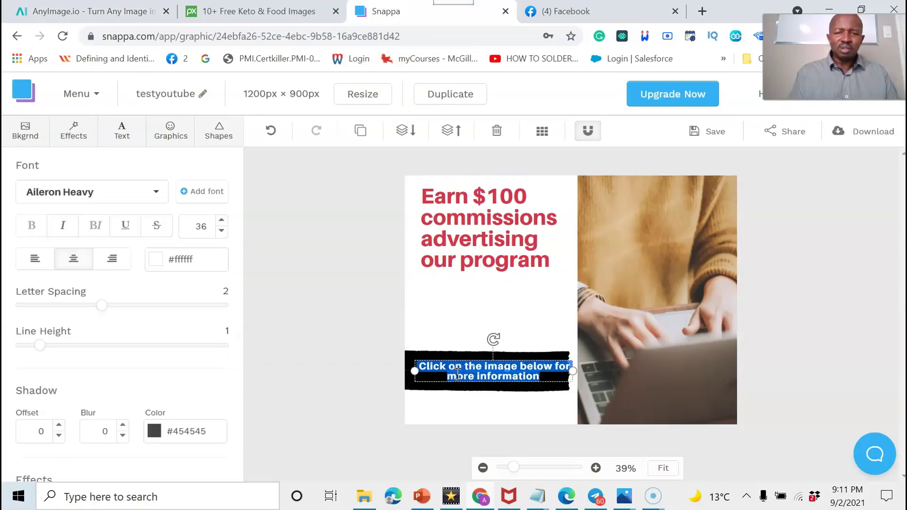
drag(452, 362, 462, 296)
click(462, 371)
drag(463, 371, 463, 307)
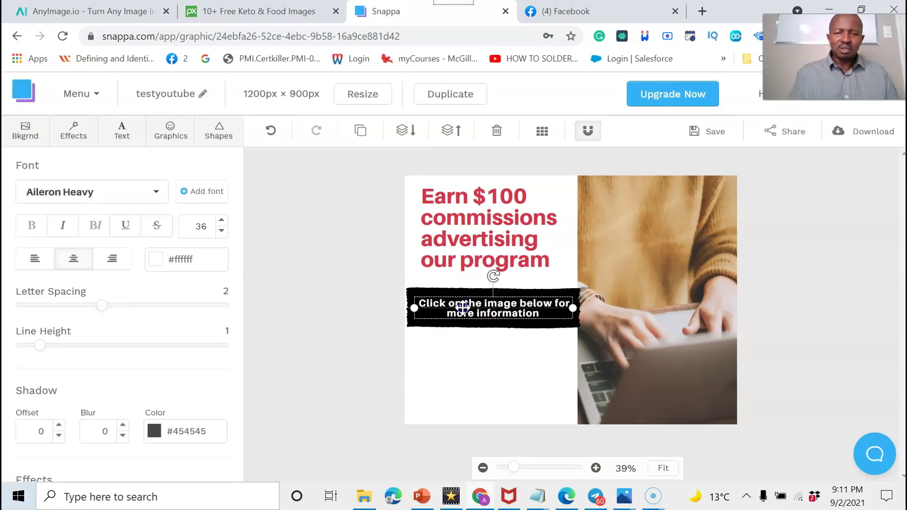
click(464, 341)
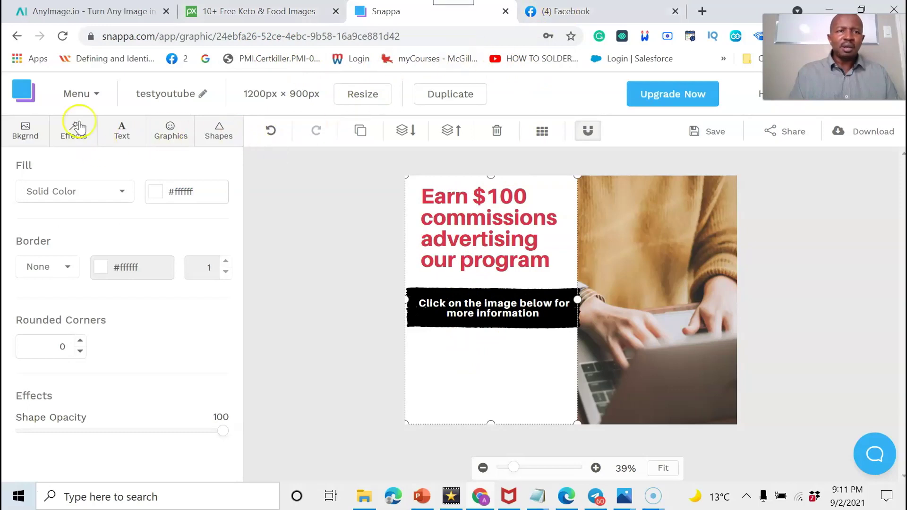
Nudge the image in the AnyImage card preview again and scroll back up to the card form.
click(112, 6)
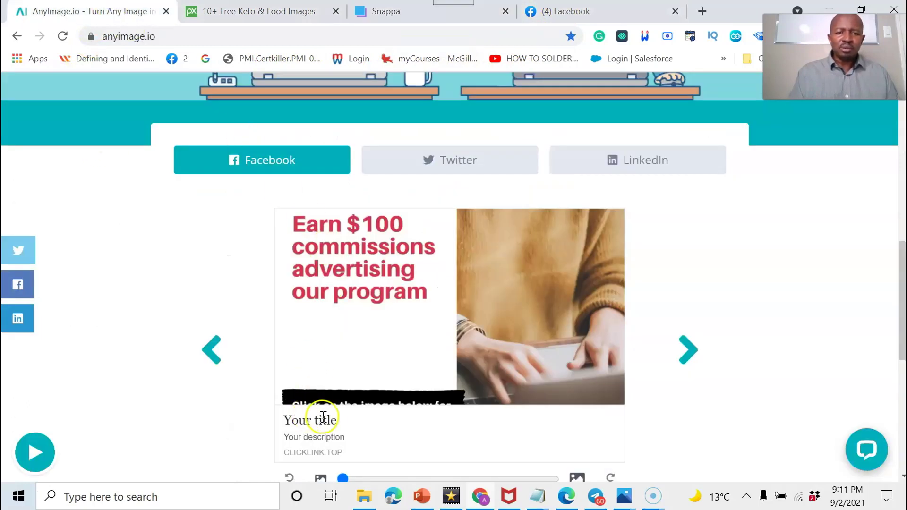
drag(335, 406, 369, 355)
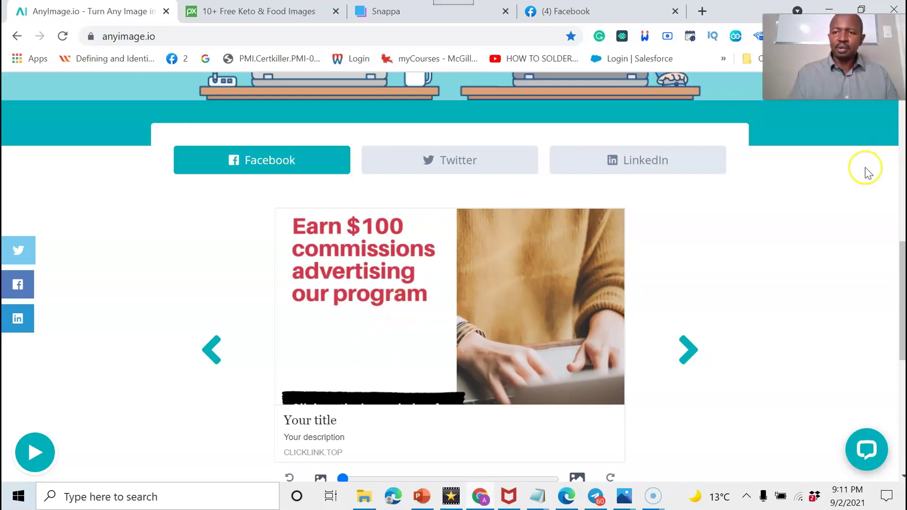
drag(893, 243, 894, 124)
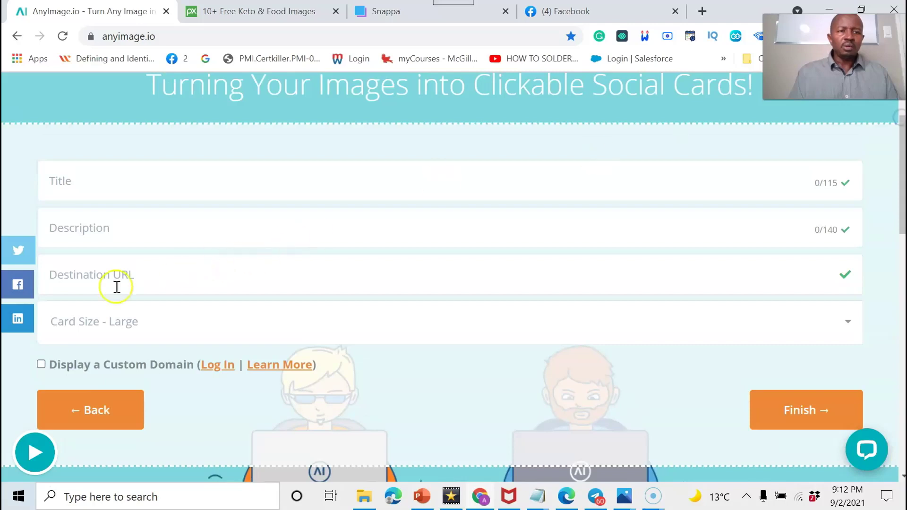
Copy the headline from the notes and paste it as the Title 'Earn $100 commissions advertising our program'.
click(84, 198)
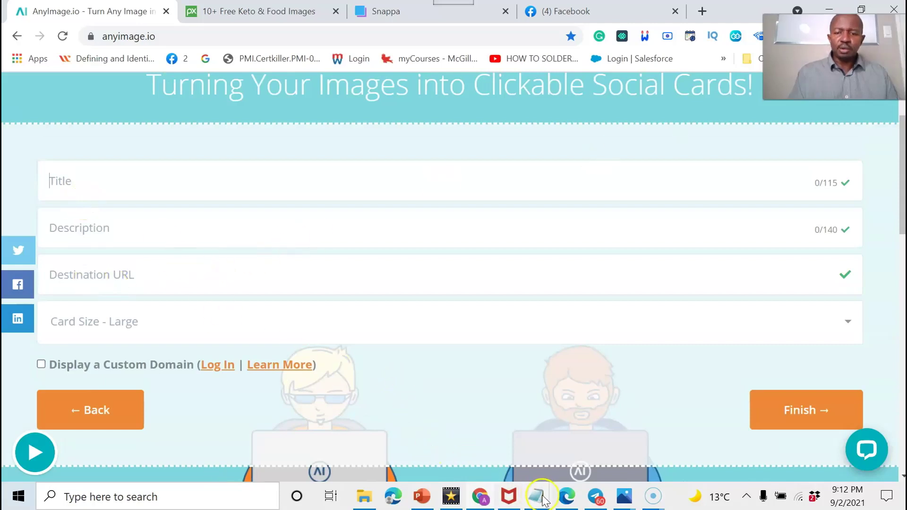
mouse_move(539, 498)
click(571, 450)
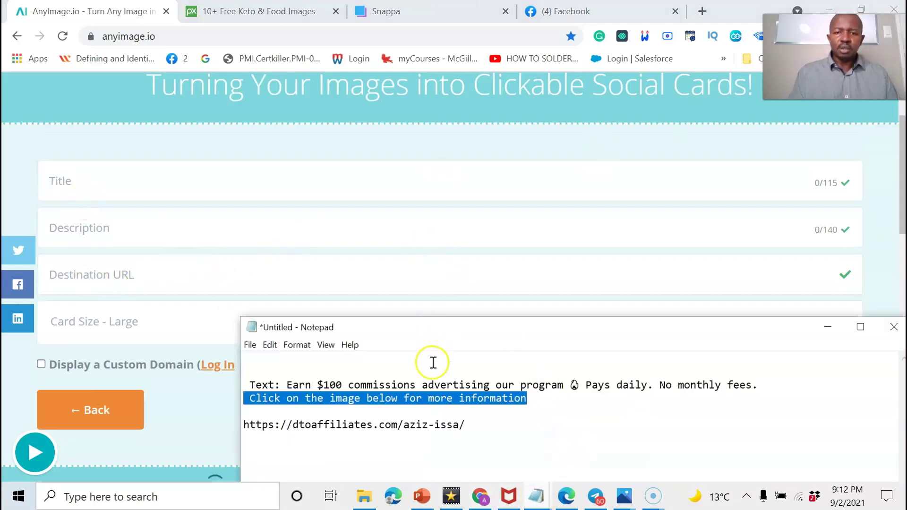
click(424, 385)
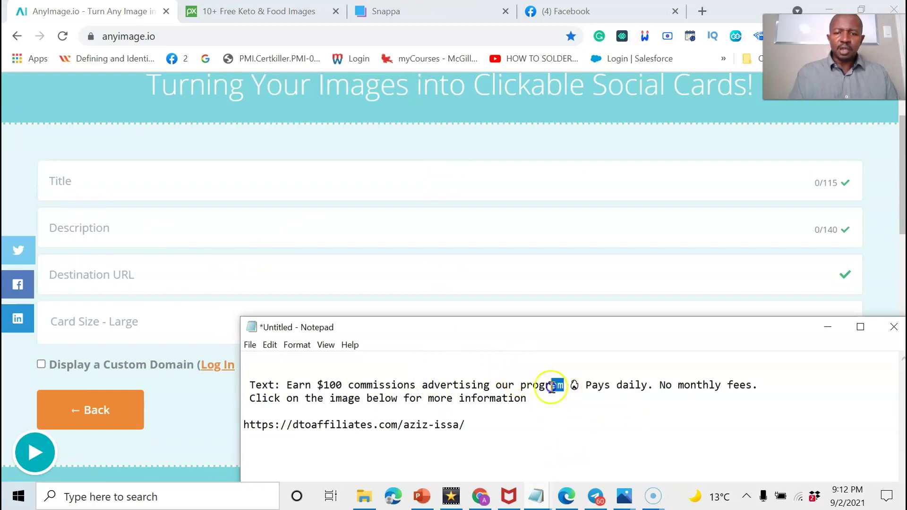
drag(565, 388, 366, 374)
drag(286, 378, 285, 383)
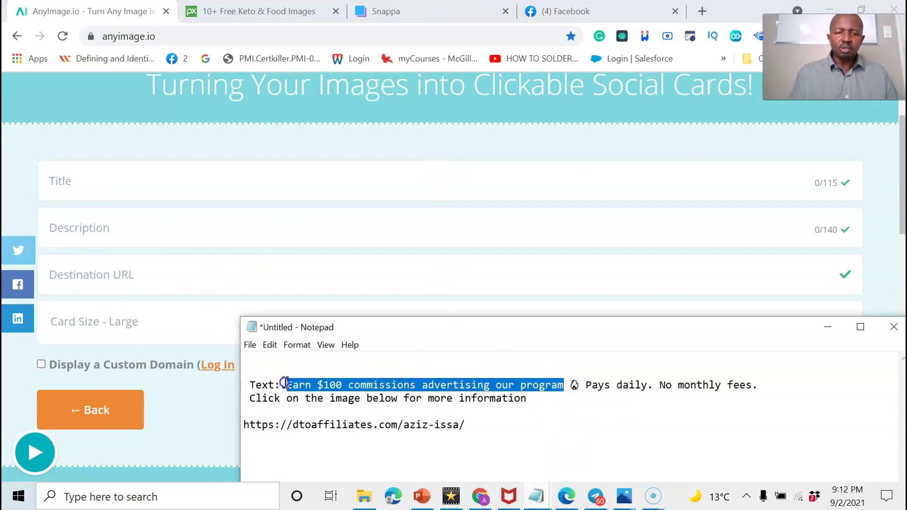
right_click(311, 382)
click(358, 230)
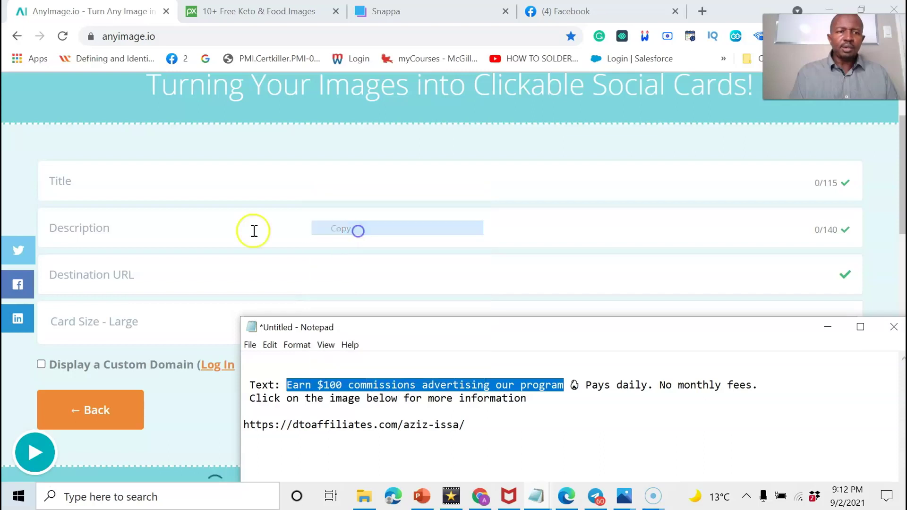
click(112, 185)
right_click(113, 187)
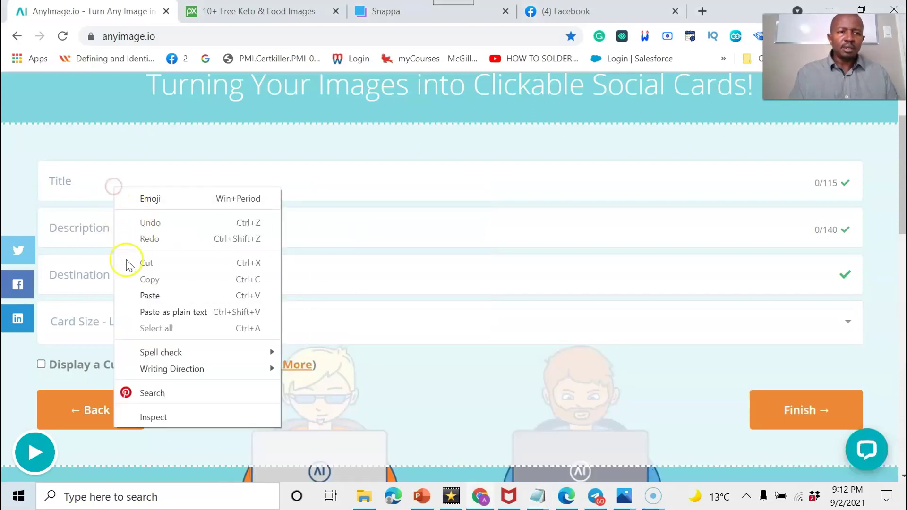
click(145, 296)
Copy 'Pays daily. No monthly fees' from the notes into the Description field.
click(162, 225)
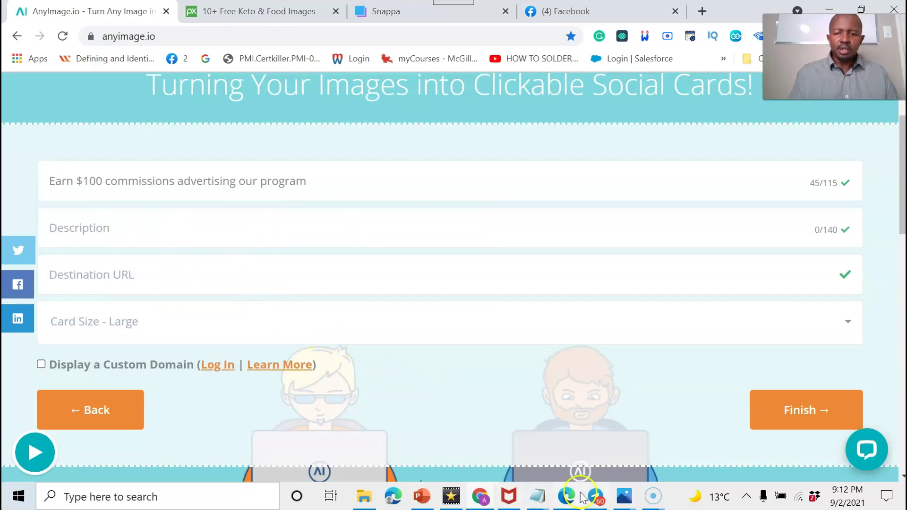
mouse_move(540, 503)
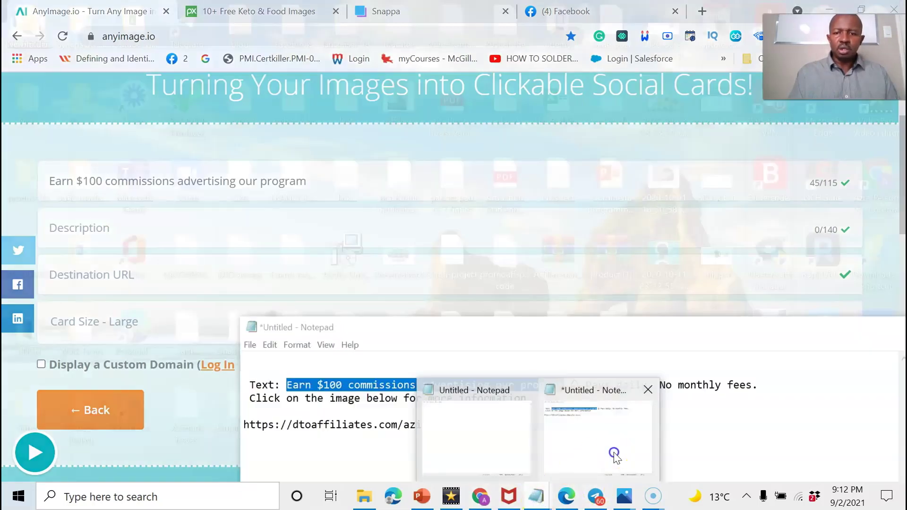
click(613, 453)
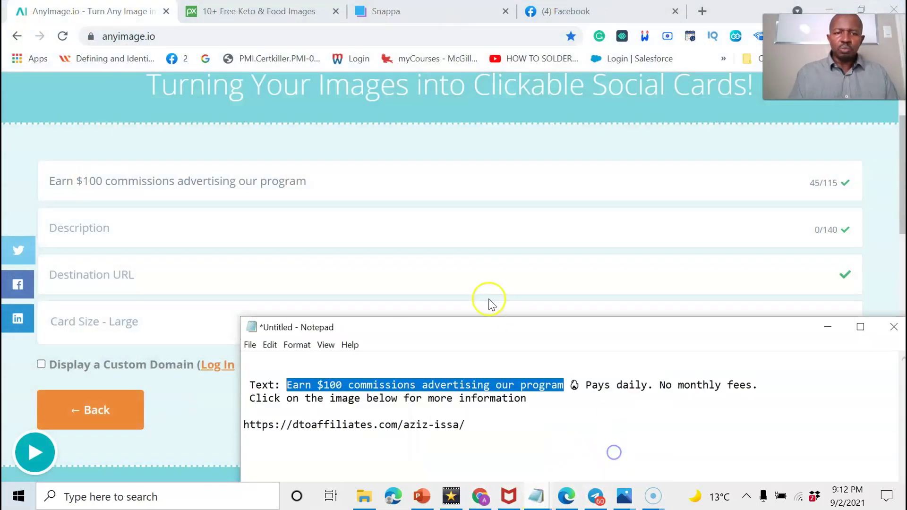
click(615, 384)
drag(747, 384, 632, 386)
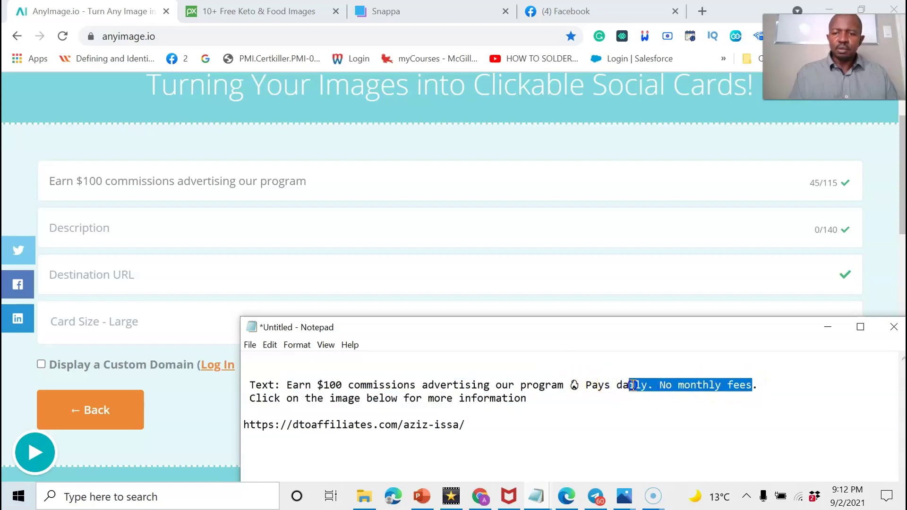
right_click(600, 387)
click(633, 235)
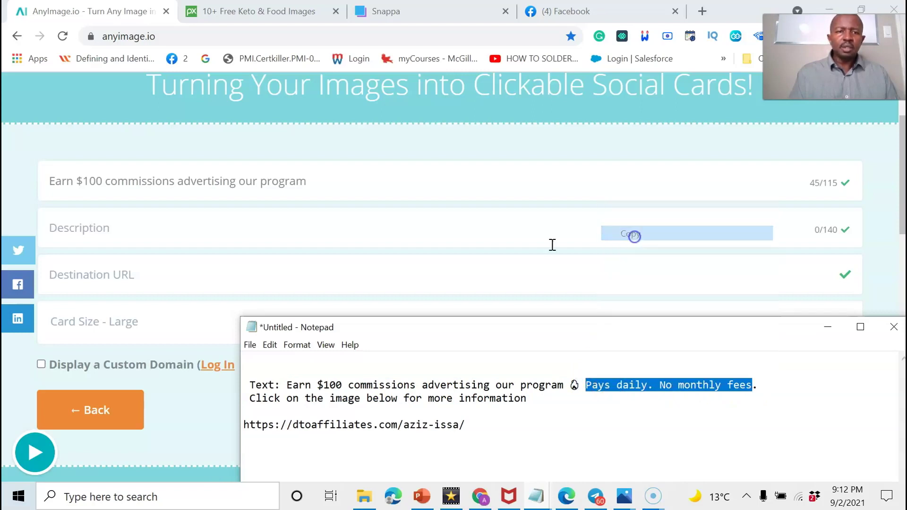
click(84, 237)
right_click(84, 237)
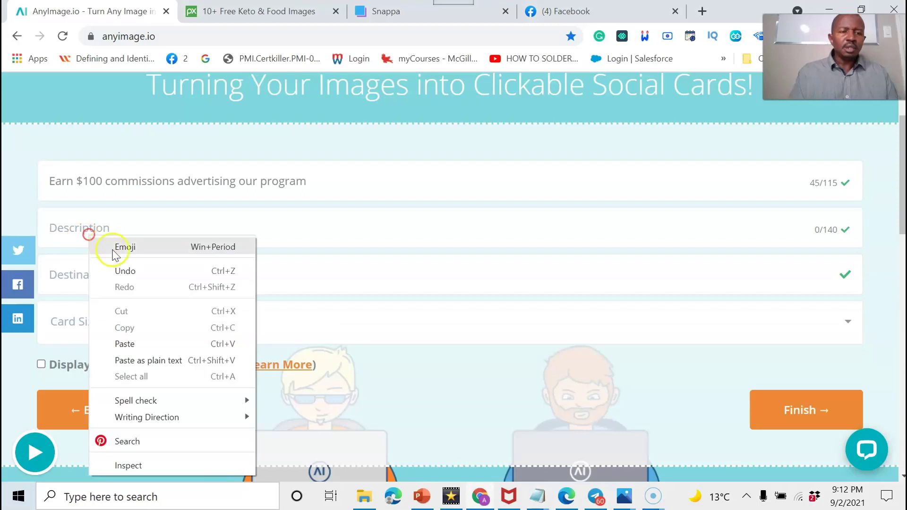
click(129, 345)
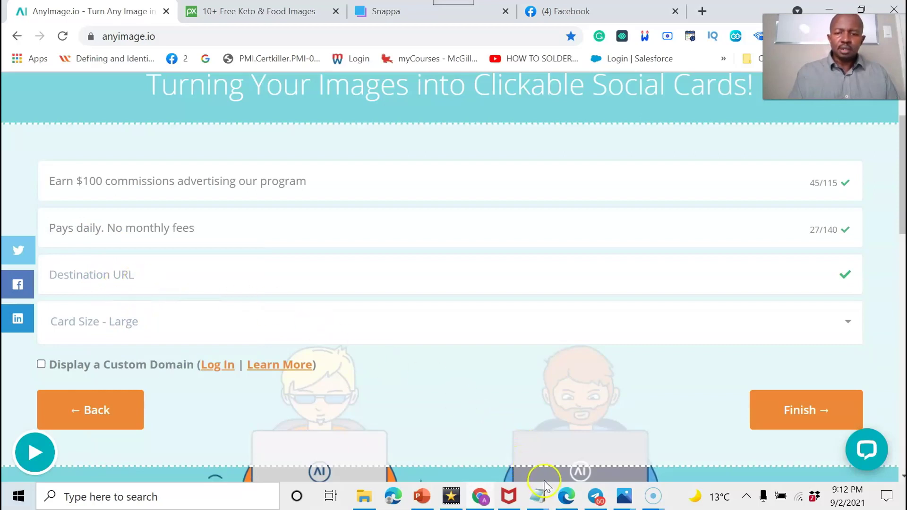
Copy the affiliate link from the notes into the Destination URL field.
click(538, 496)
click(602, 415)
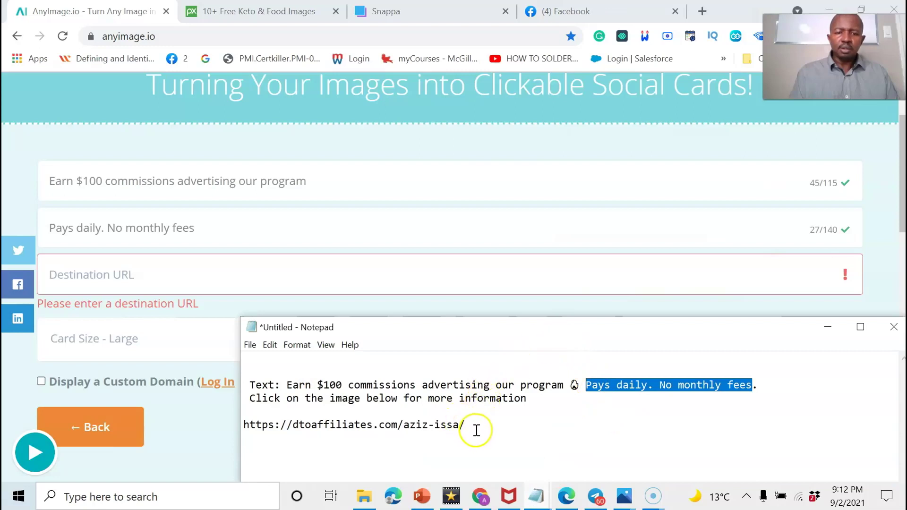
drag(480, 422, 240, 445)
right_click(291, 427)
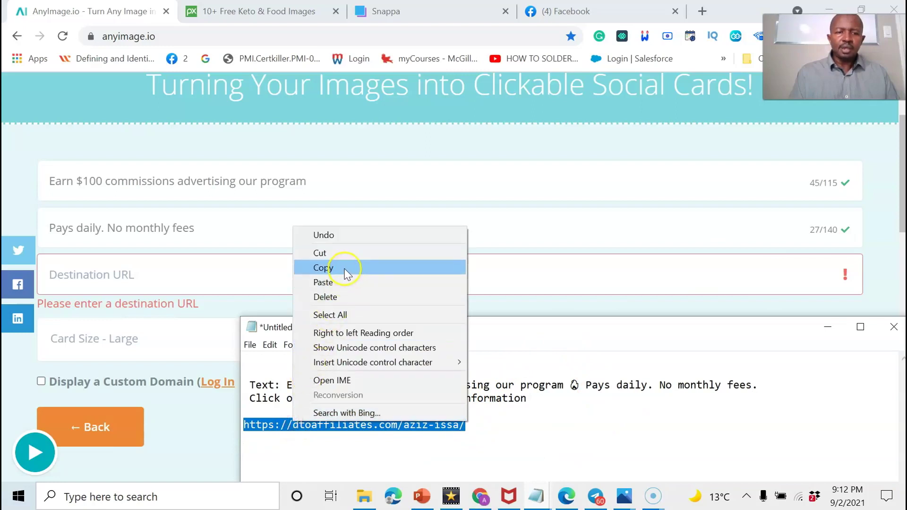
click(344, 268)
click(140, 275)
right_click(142, 274)
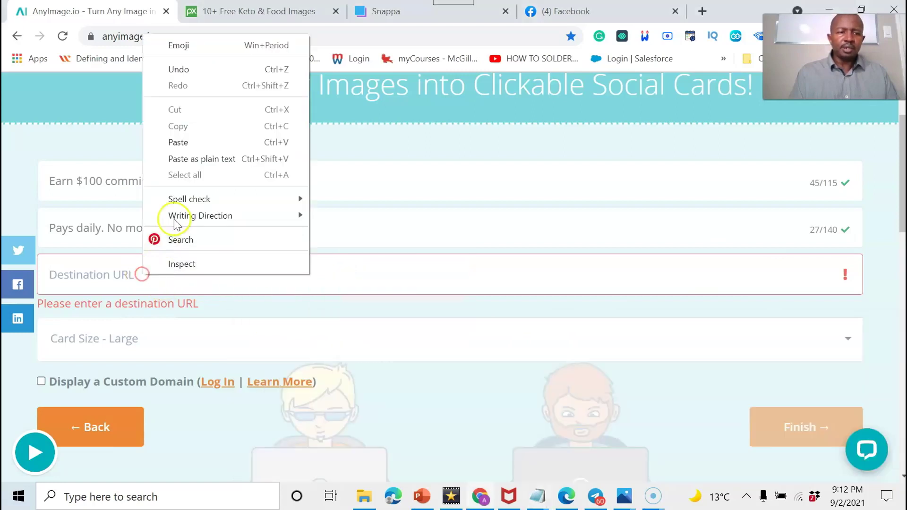
click(183, 148)
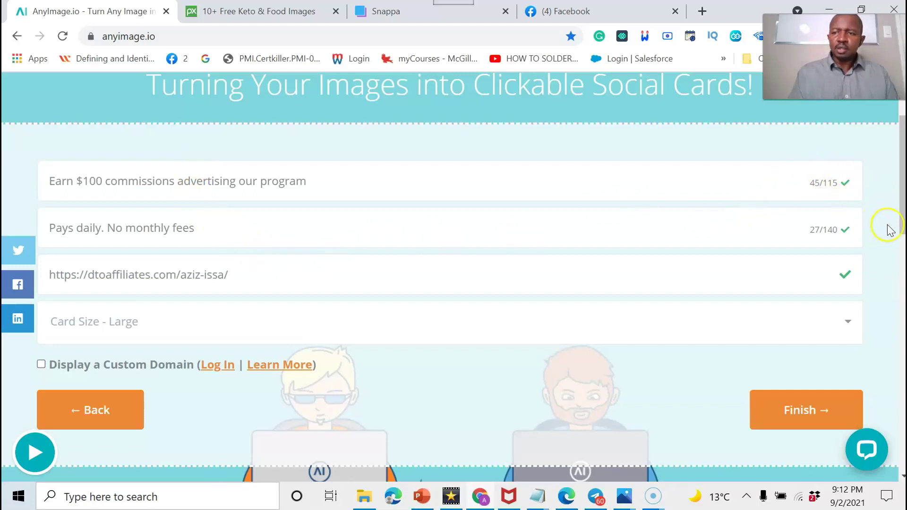
Check the Facebook card preview, leave the image zoom unchanged, and click Finish to generate the card.
drag(900, 226, 876, 363)
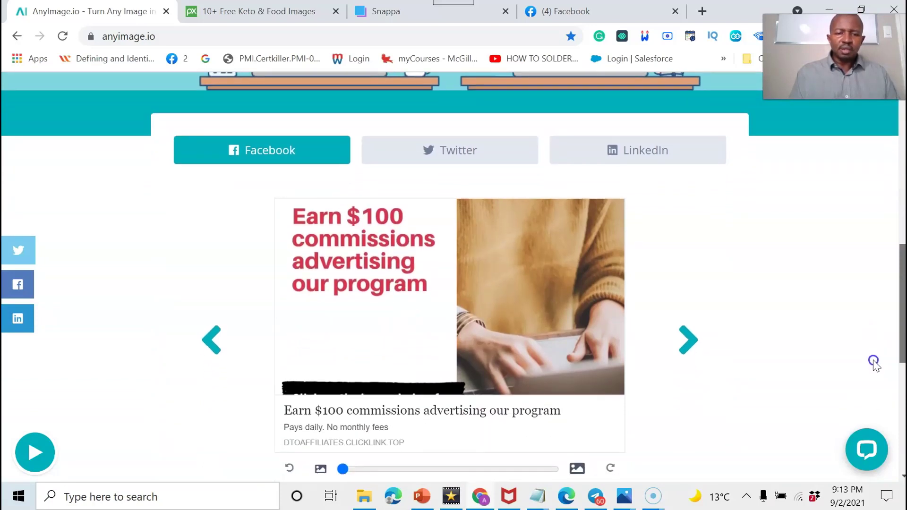
drag(874, 363, 868, 357)
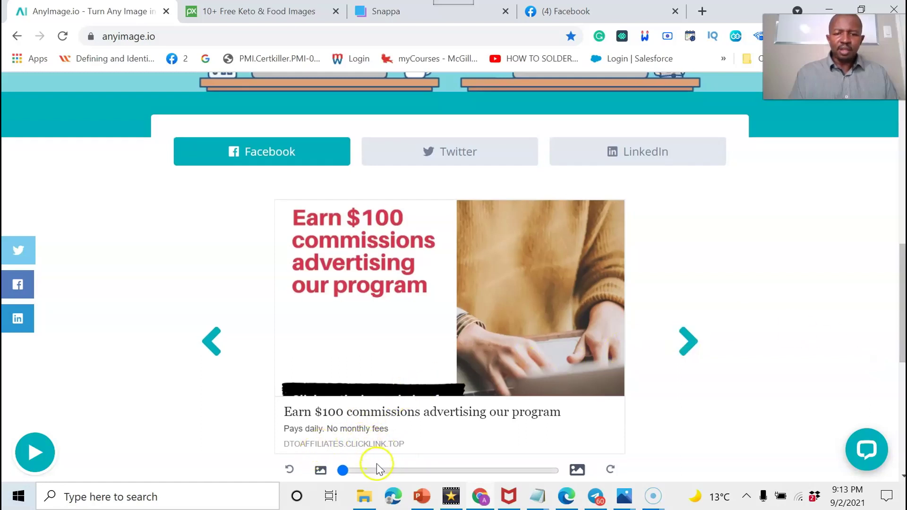
mouse_move(348, 476)
mouse_down()
mouse_move(357, 473)
mouse_move(340, 478)
mouse_up()
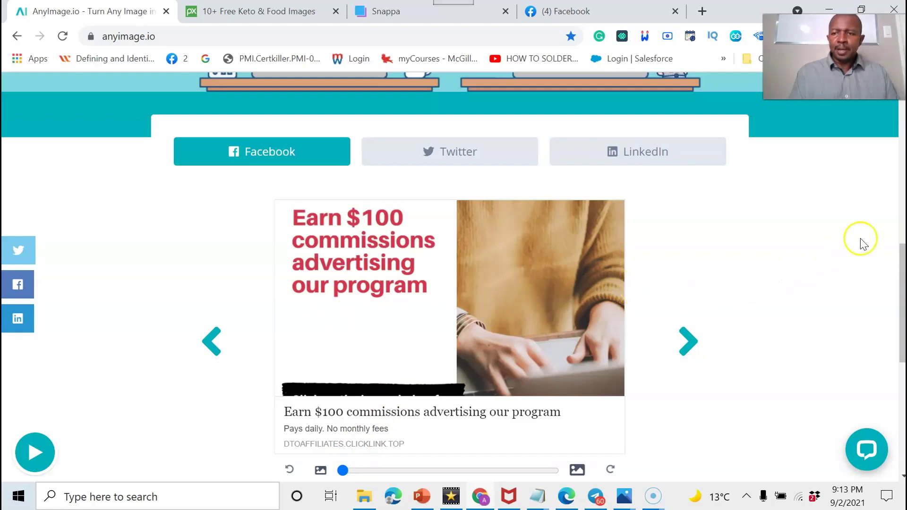
click(903, 264)
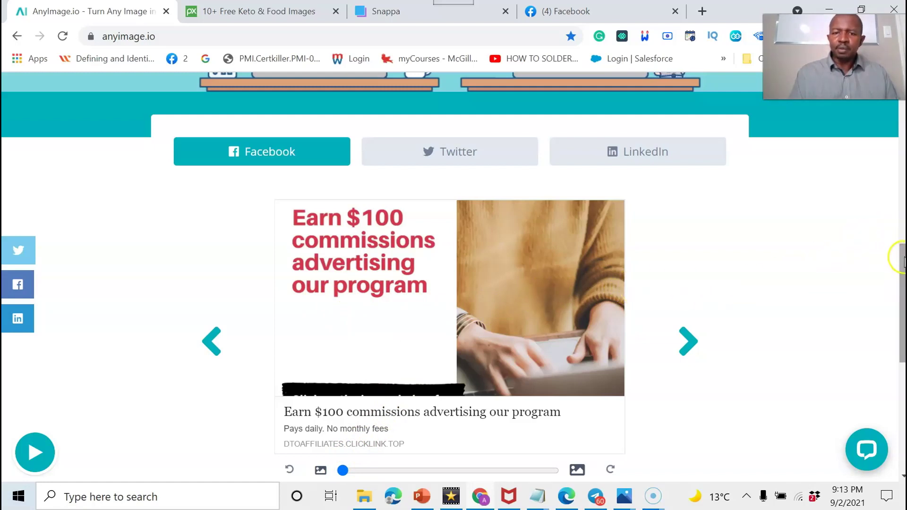
drag(904, 259, 903, 138)
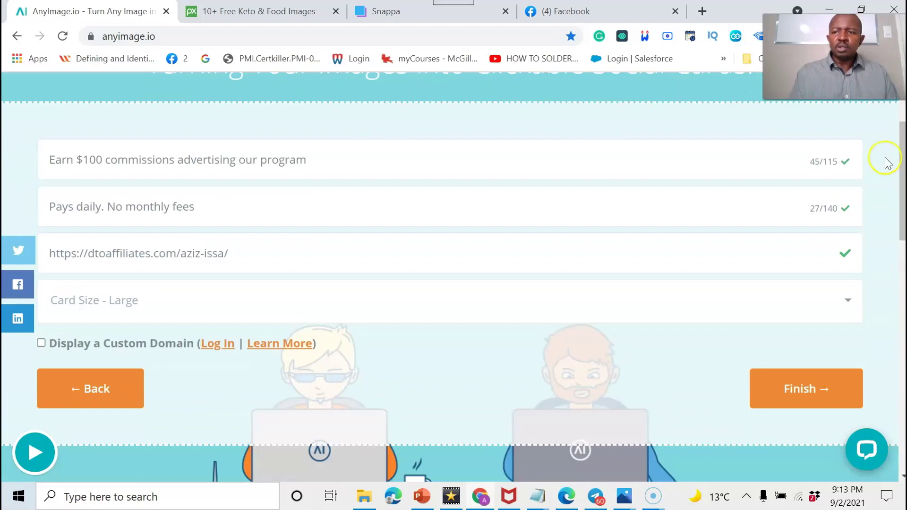
click(796, 392)
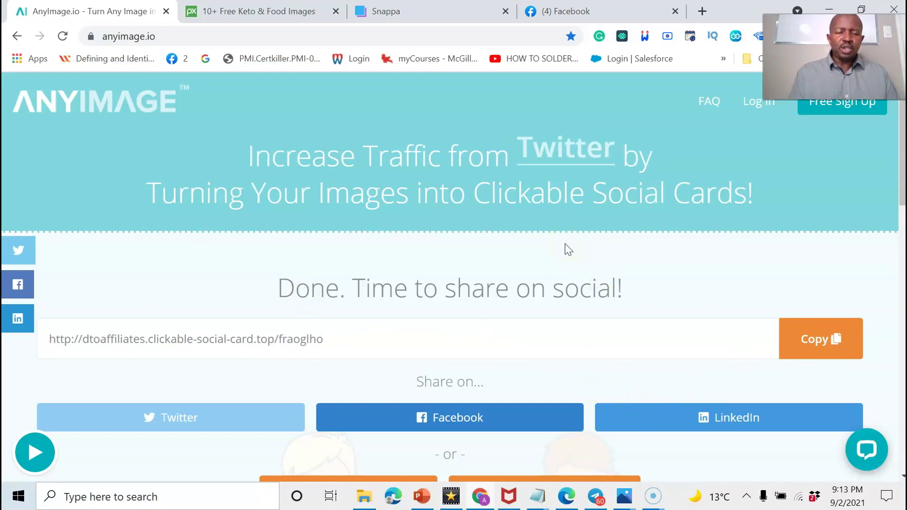
Wait for the upload to complete and view the card's share link on the 'Done' page.
click(393, 304)
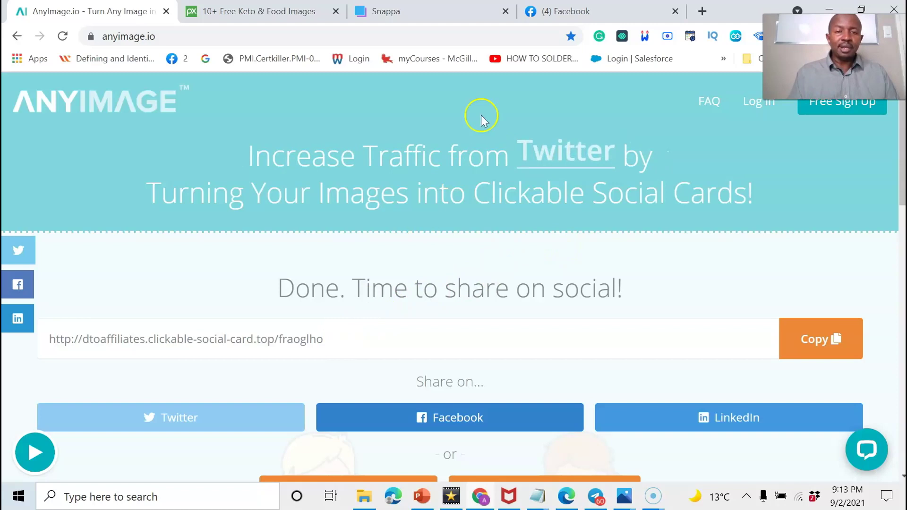
On the Facebook profile, start a new post and paste the AnyImage card link with Ctrl+V.
click(562, 14)
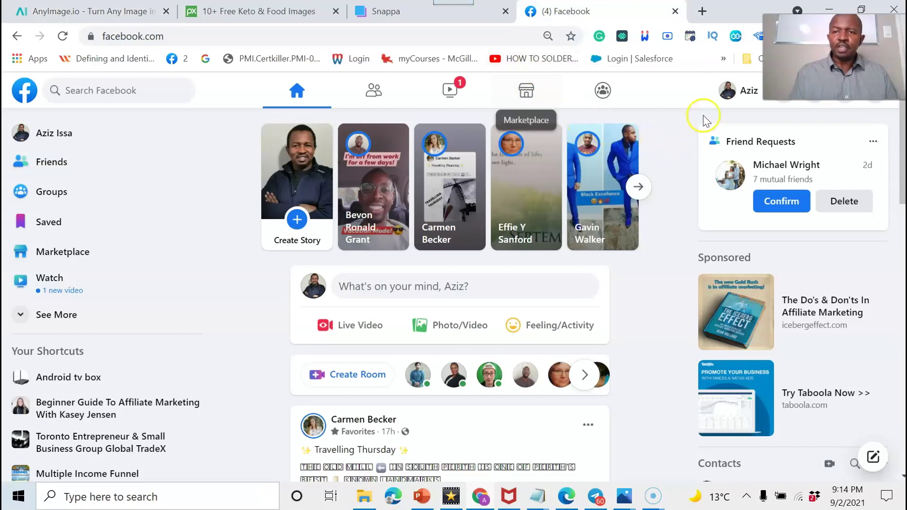
click(722, 92)
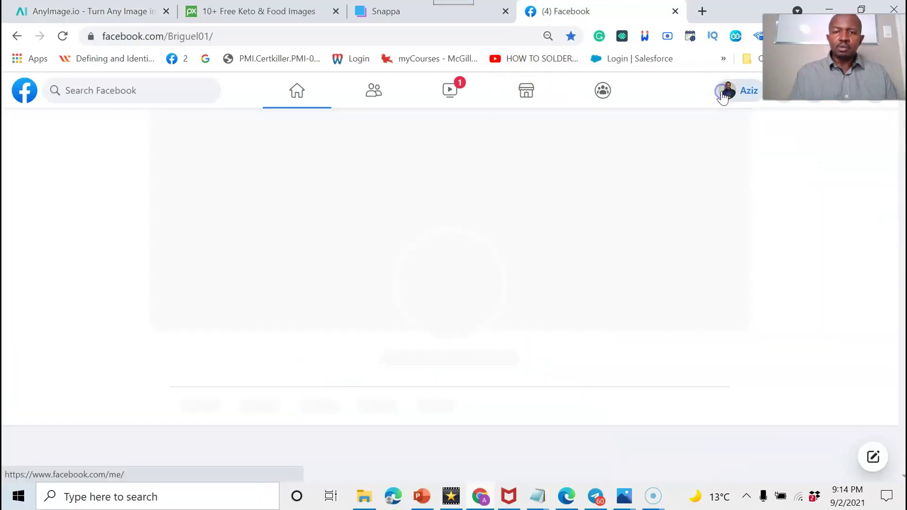
scroll(517, 429, down, 2)
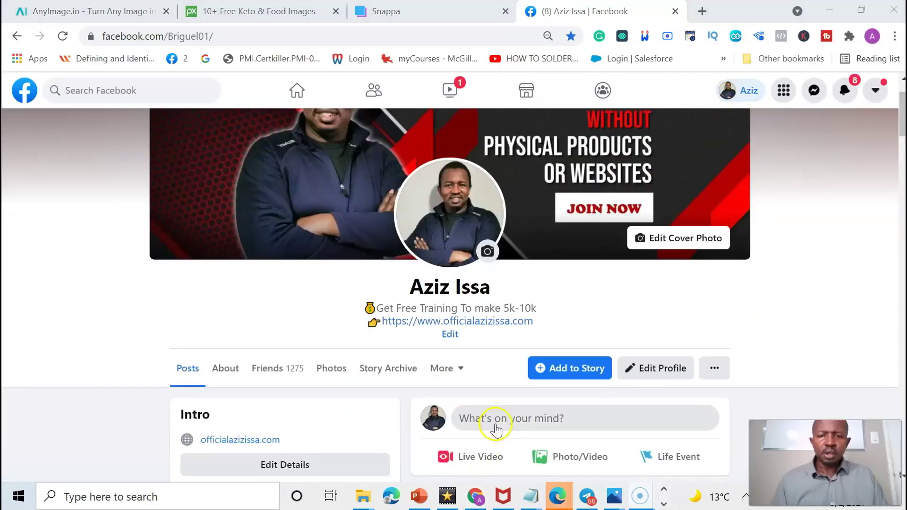
click(497, 420)
click(362, 249)
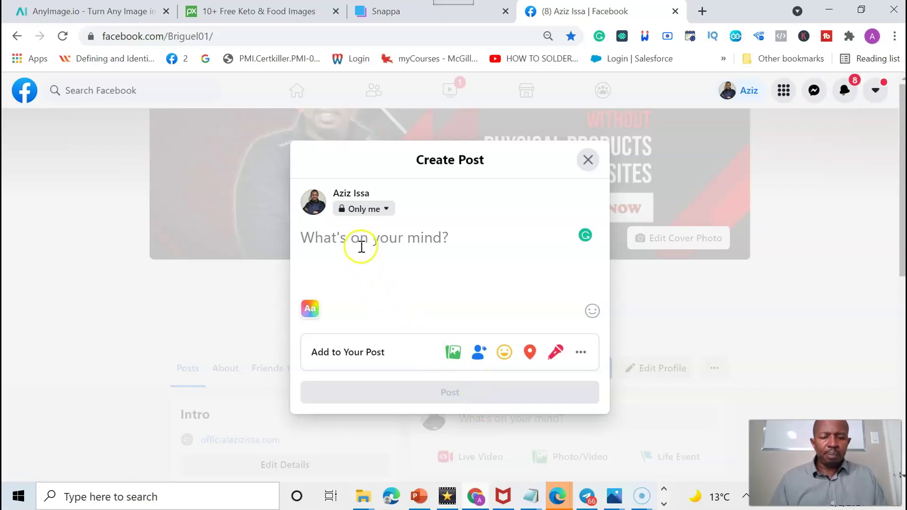
key(ctrl+v)
Re-paste the link and delete its URL text so only the Earn $100 card preview remains.
drag(480, 206, 277, 227)
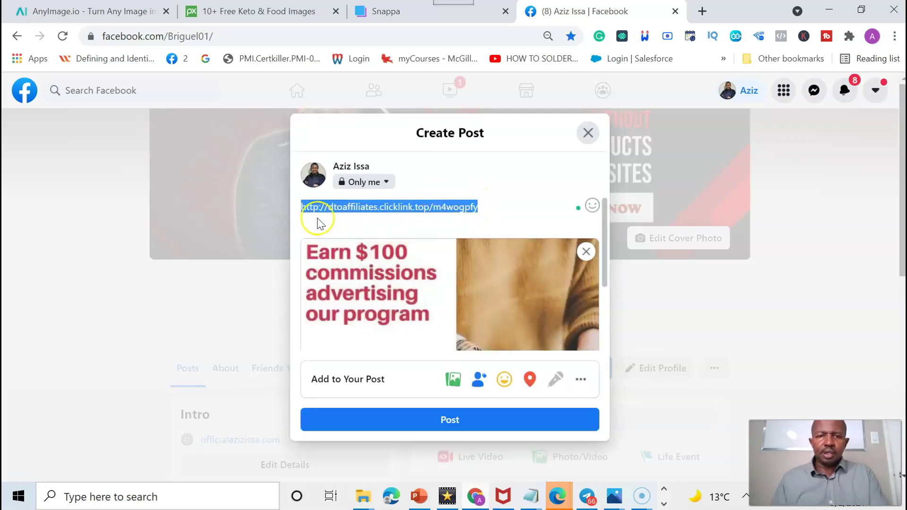
click(338, 221)
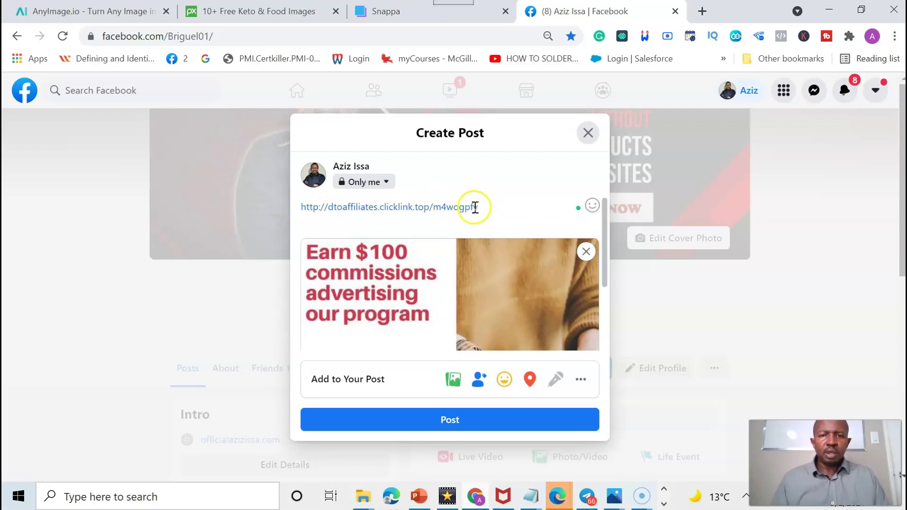
drag(475, 207, 253, 237)
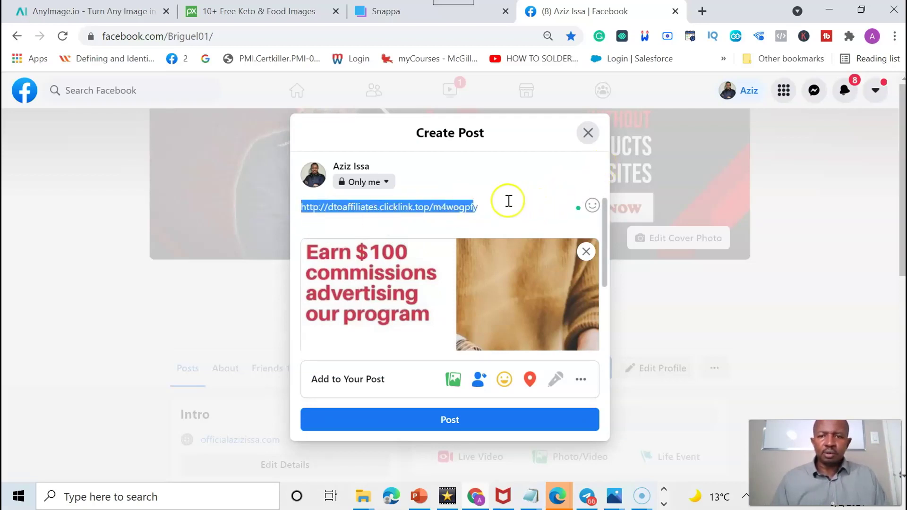
key(BackSpace)
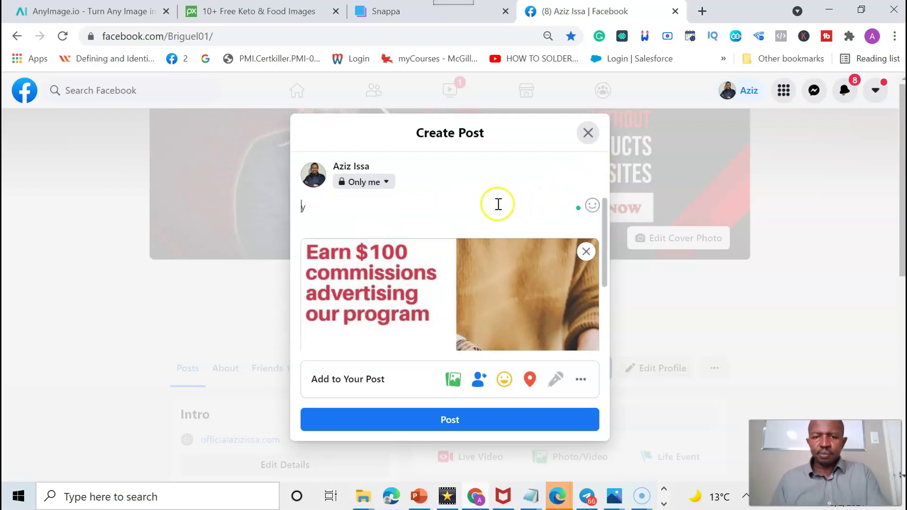
click(584, 253)
drag(350, 231, 277, 226)
key(BackSpace)
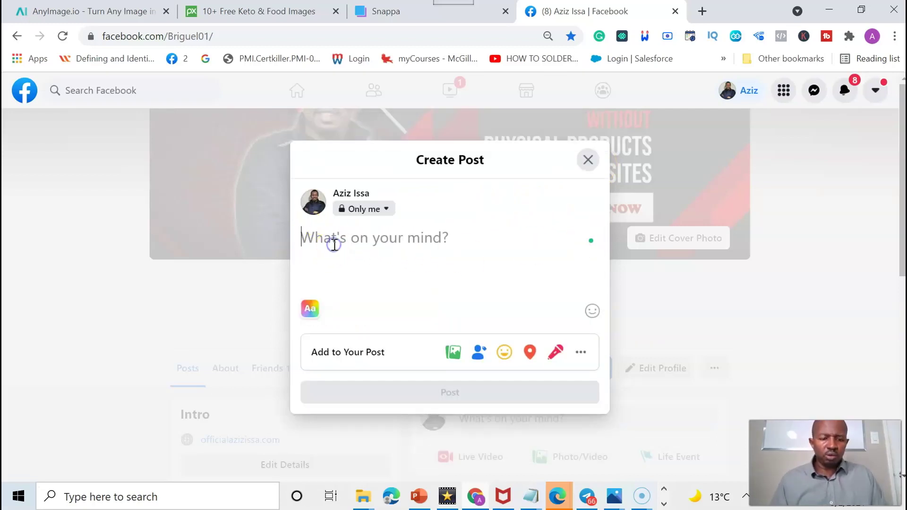
key(ctrl+v)
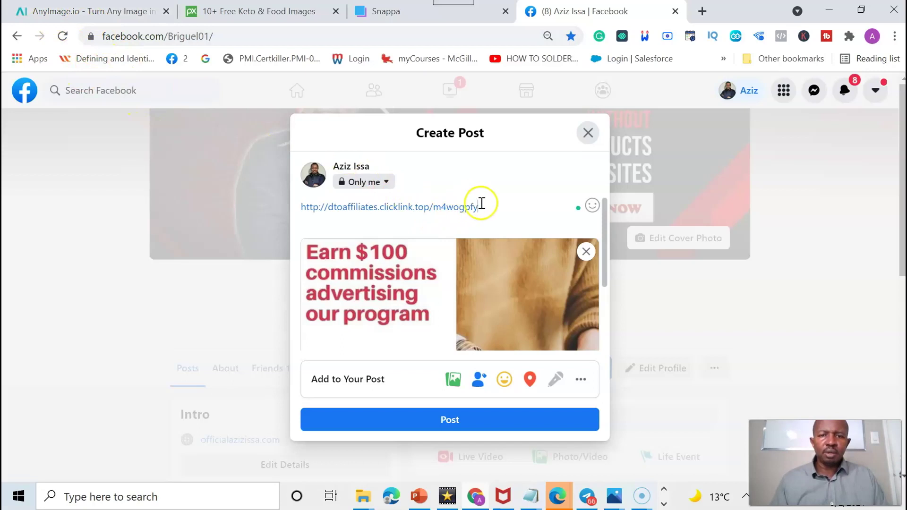
drag(479, 208, 309, 199)
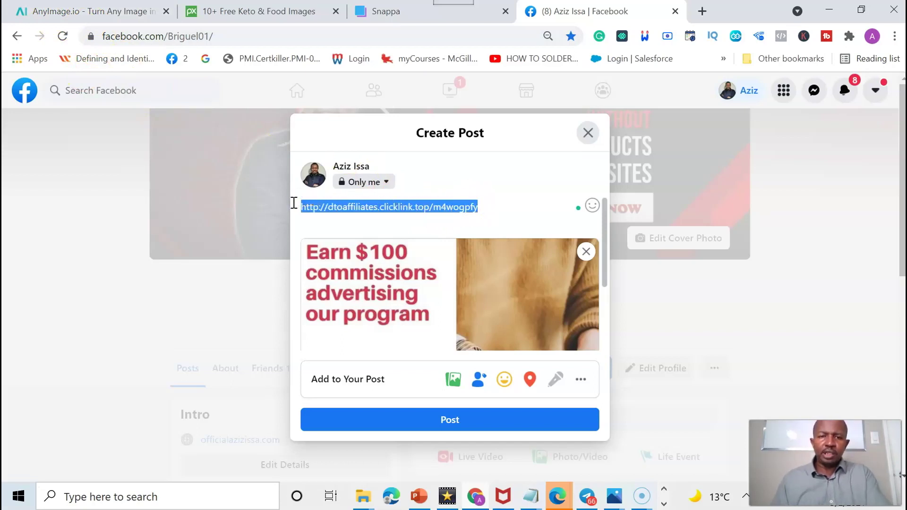
key(BackSpace)
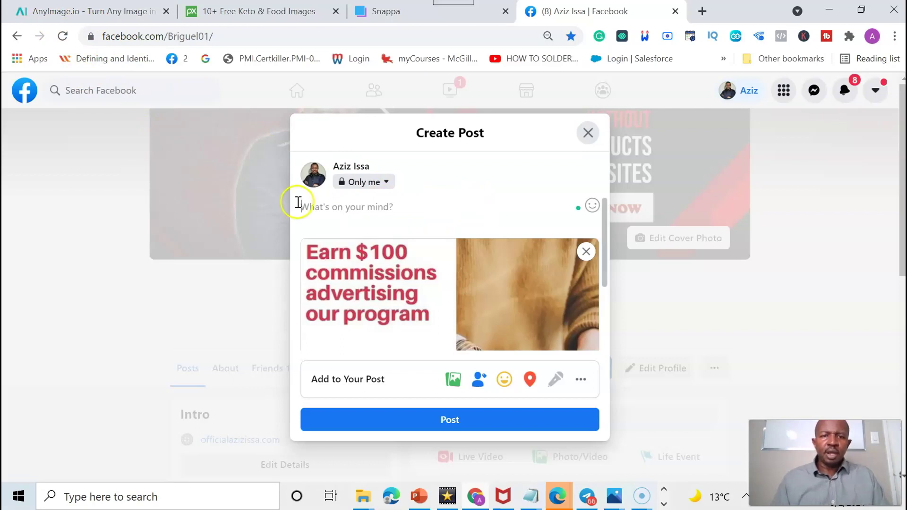
scroll(391, 215, down, 3)
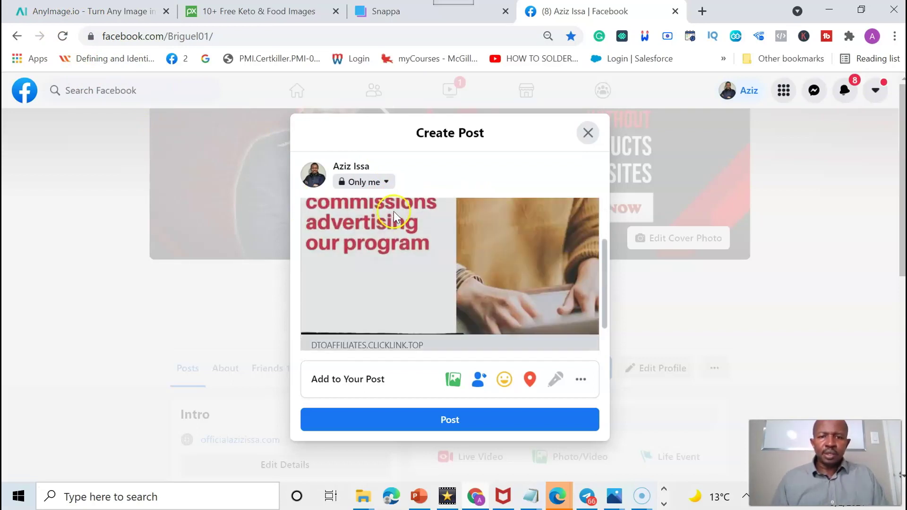
scroll(394, 211, up, 3)
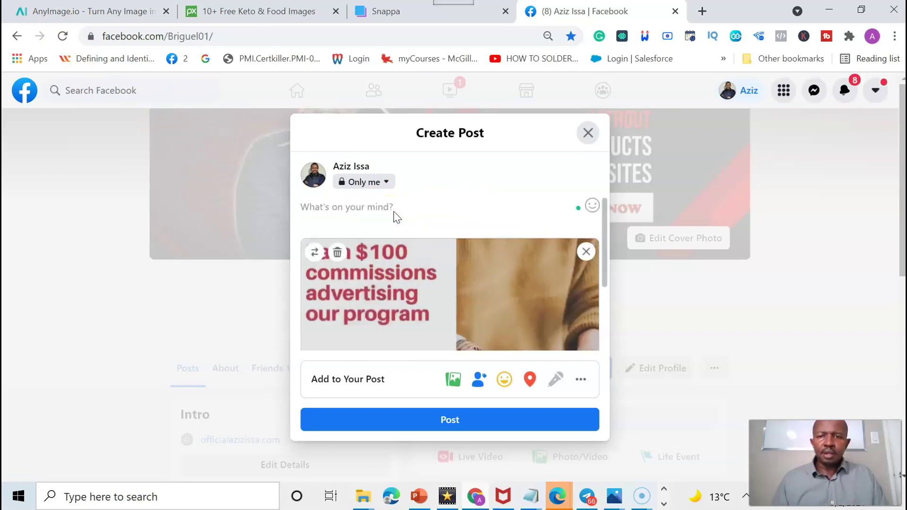
Publish the post, scroll to it on the profile, and open its DTOAFFILIATES.CLICKLINK.TOP link card.
click(459, 427)
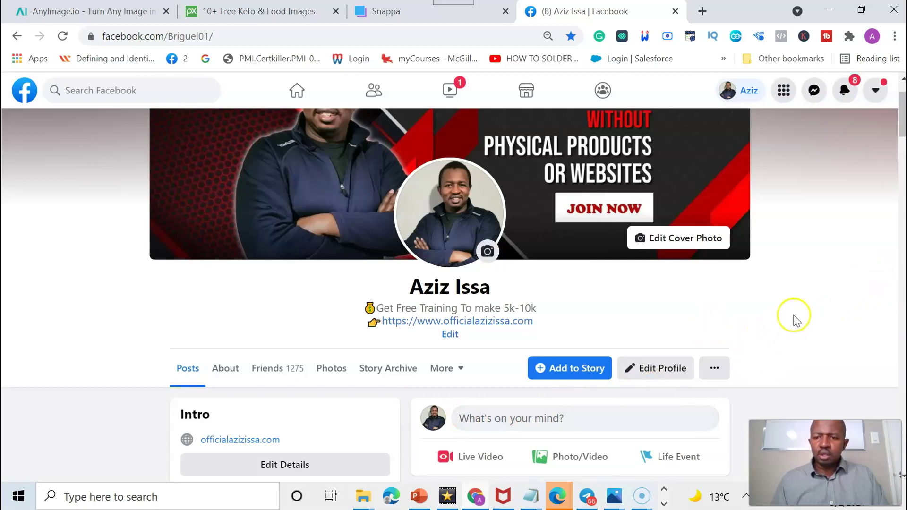
scroll(795, 319, down, 6)
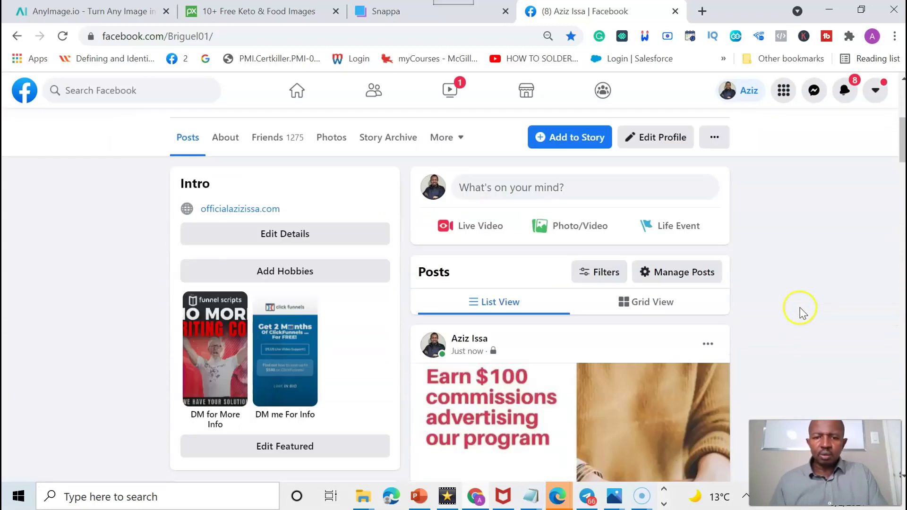
scroll(804, 306, down, 2)
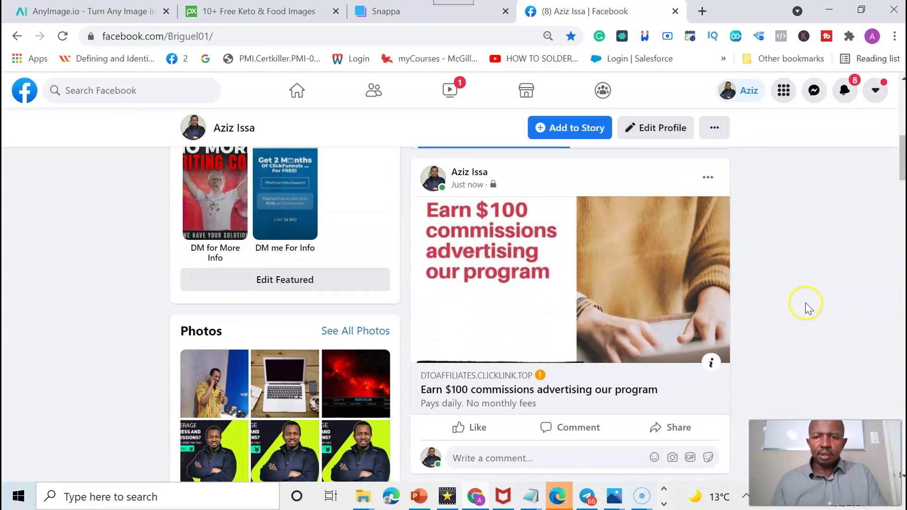
scroll(585, 326, down, 1)
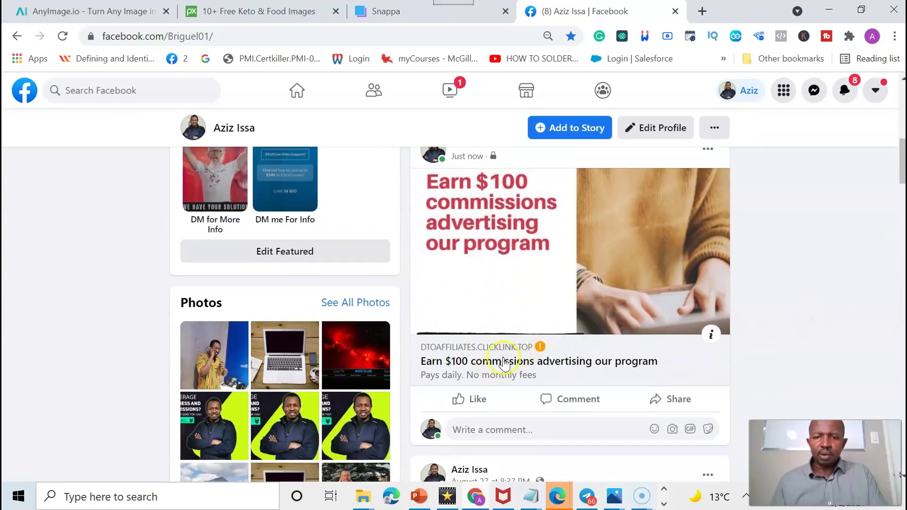
click(514, 359)
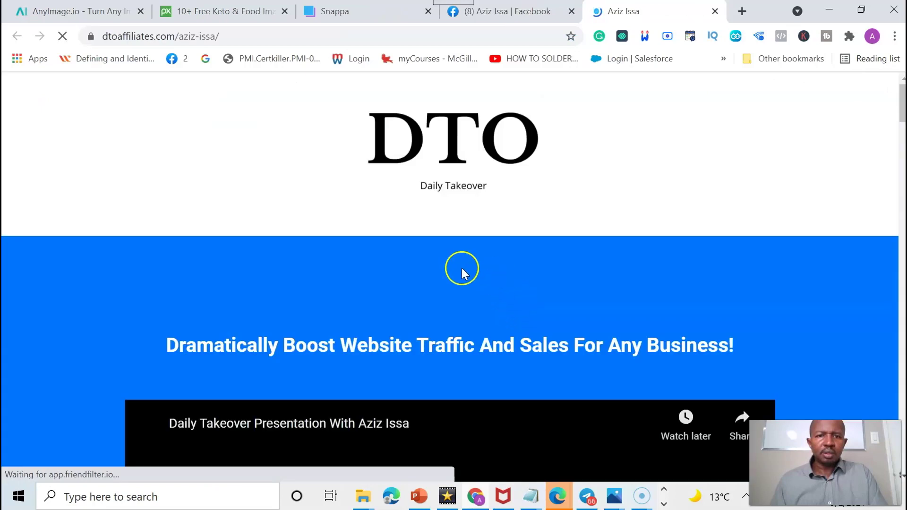
Scroll the DTO Daily Takeover landing page, close its STOP popup, and go back to the Facebook tab.
scroll(485, 279, down, 3)
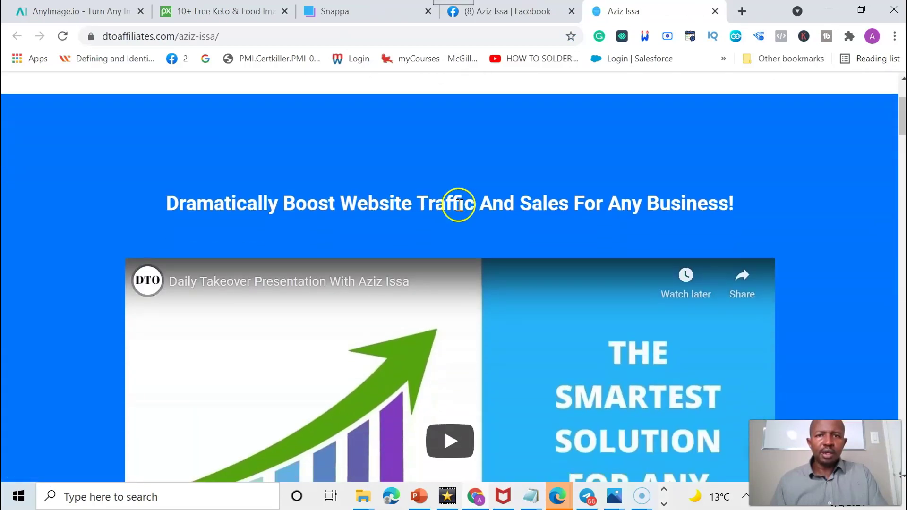
scroll(458, 204, down, 3)
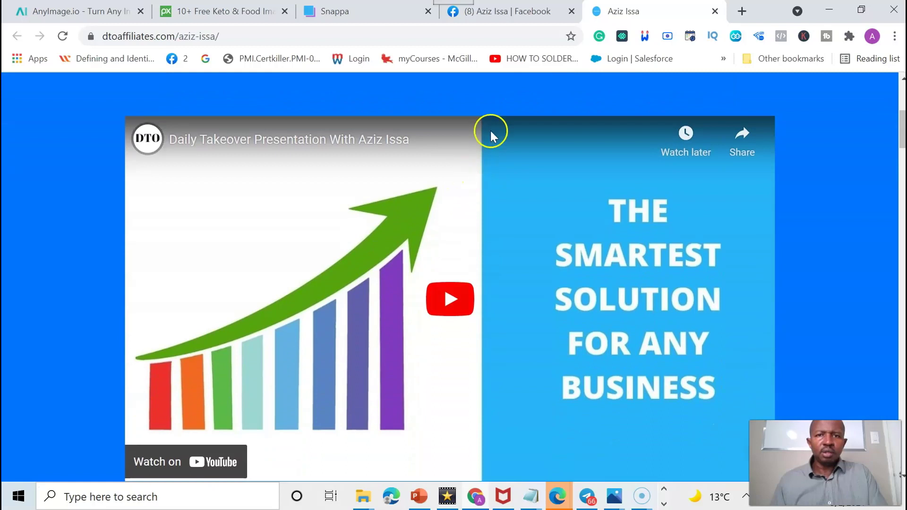
mouse_move(464, 68)
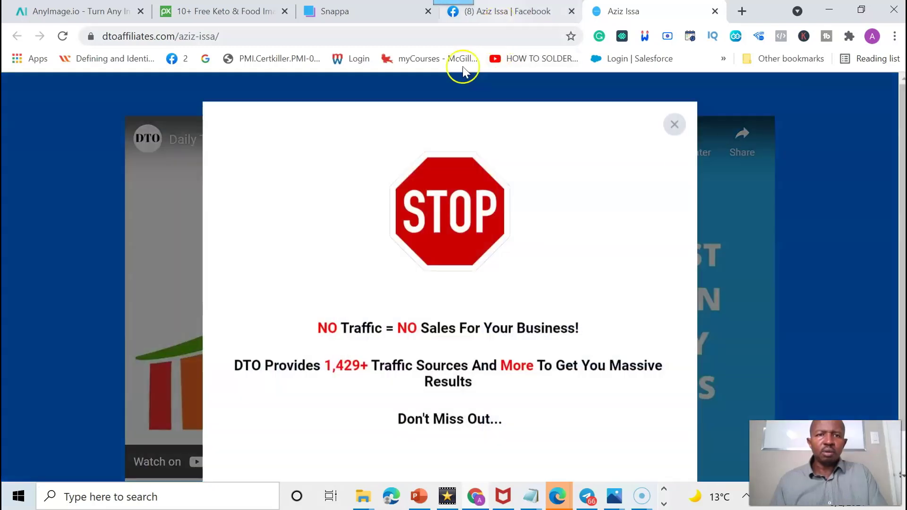
click(676, 118)
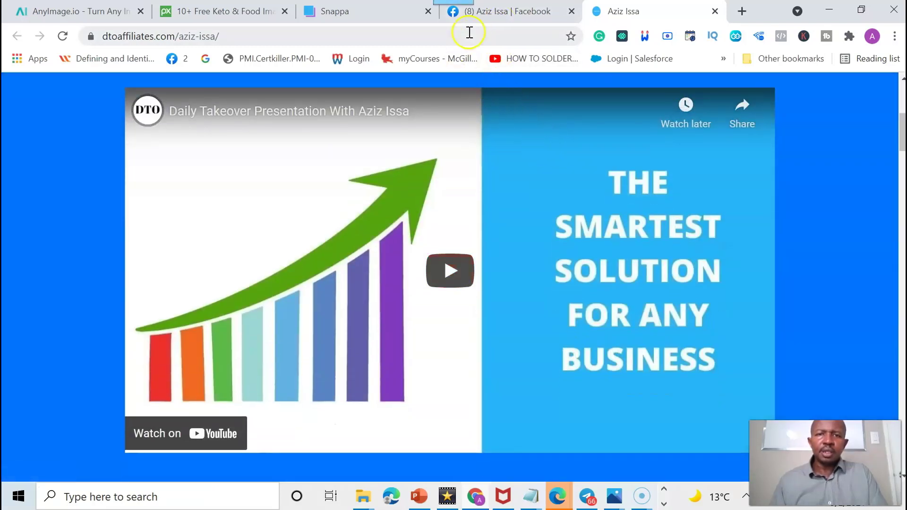
click(492, 10)
scroll(496, 269, up, 2)
scroll(498, 274, down, 2)
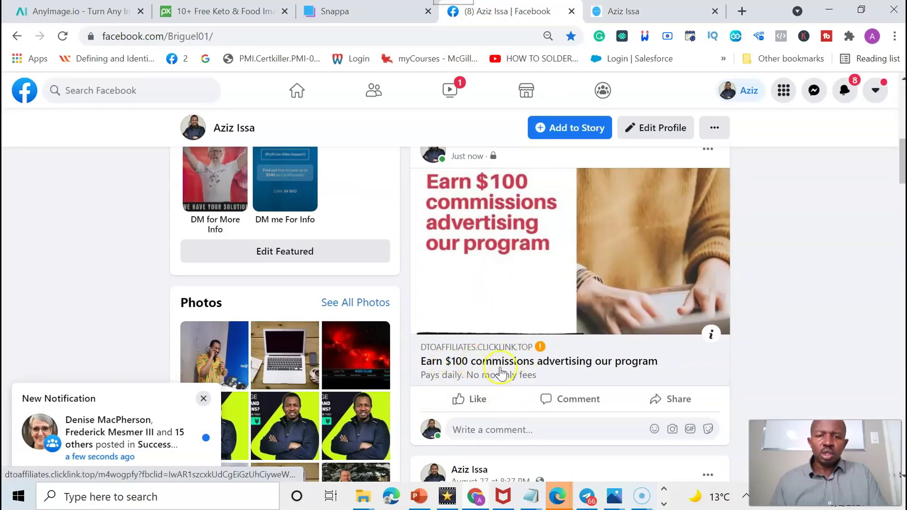
Scroll back up on the Facebook profile, then switch to the Earn $100 testyoutube design in Snappa.
scroll(498, 321, up, 2)
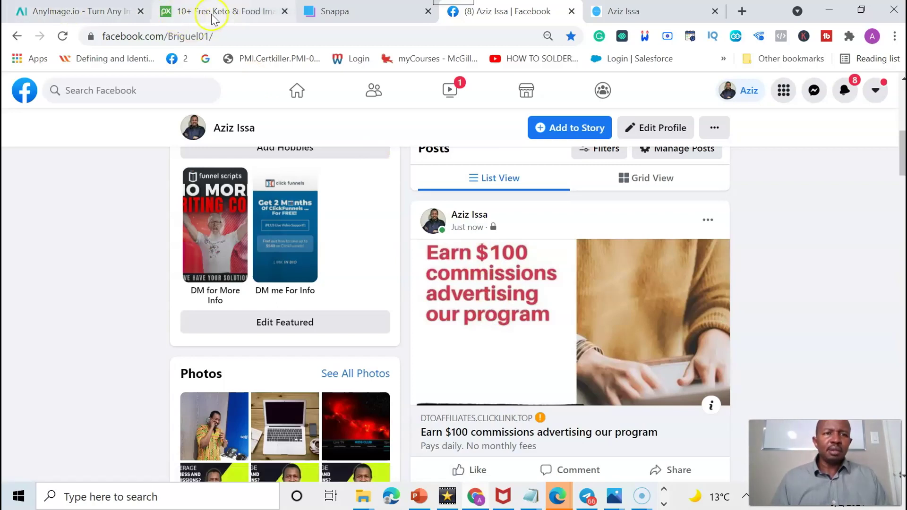
click(354, 10)
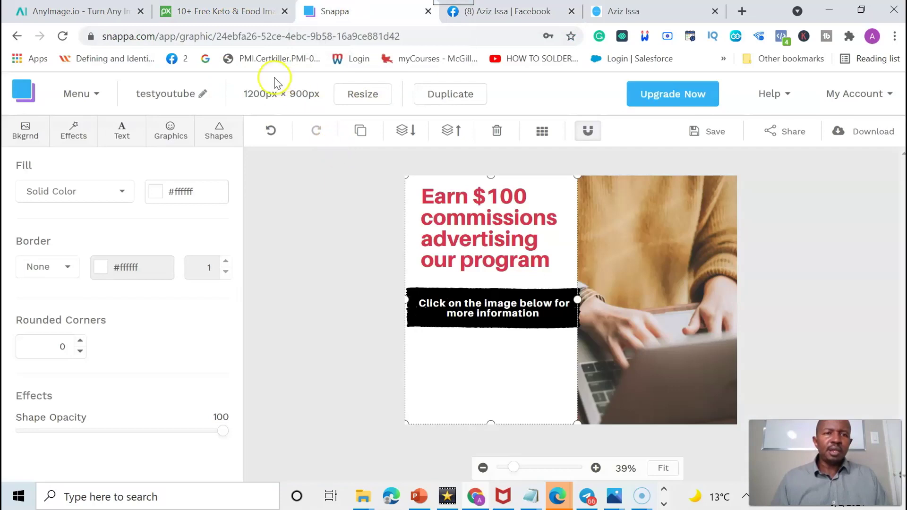
Switch to the AnyImage.io tab showing the finished card's share link.
click(73, 10)
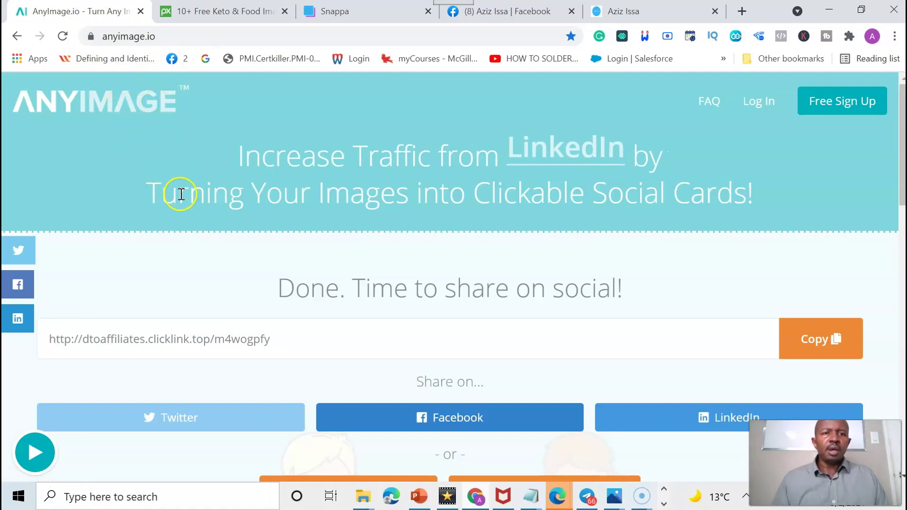
Switch to the Pixabay tab listing the 11 free 'keto' image results.
click(203, 226)
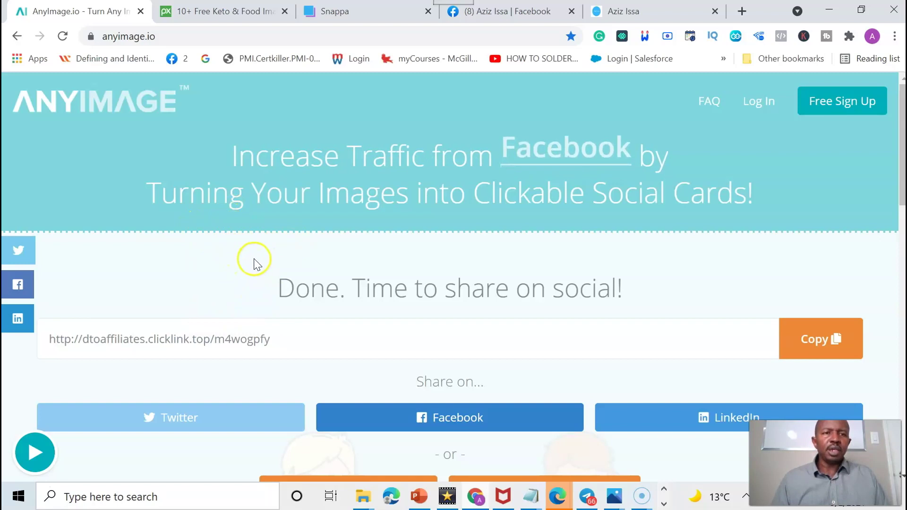
click(213, 9)
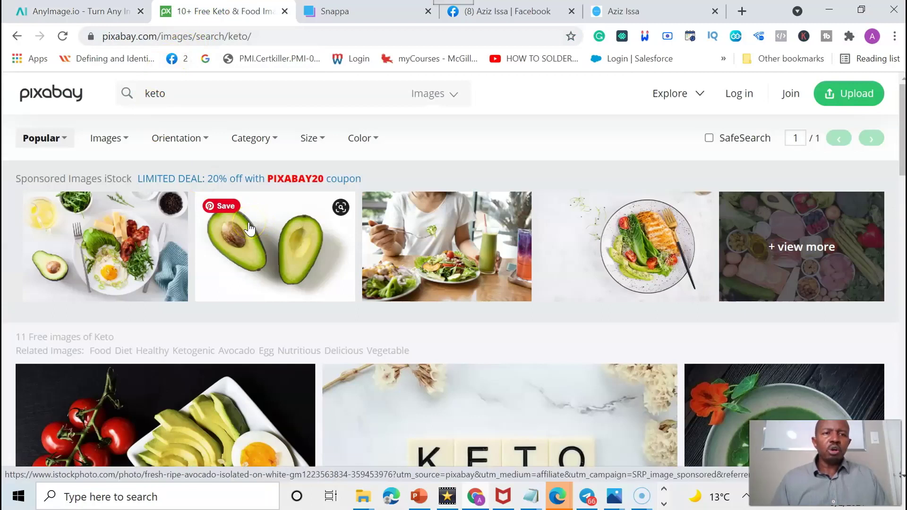
Return to the Facebook profile showing the published Earn $100 card post.
click(231, 97)
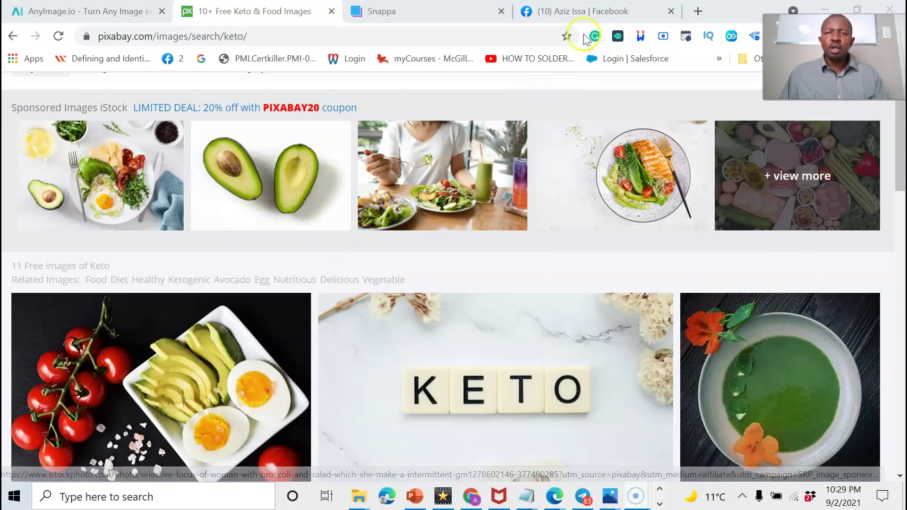
click(576, 11)
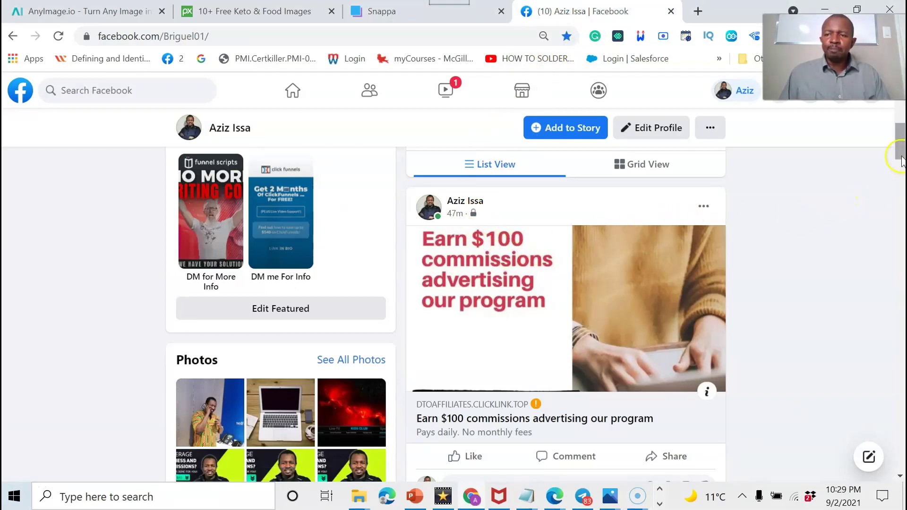
Scroll down to the Motivational Monday post and expand its full text.
drag(902, 161, 821, 338)
click(493, 263)
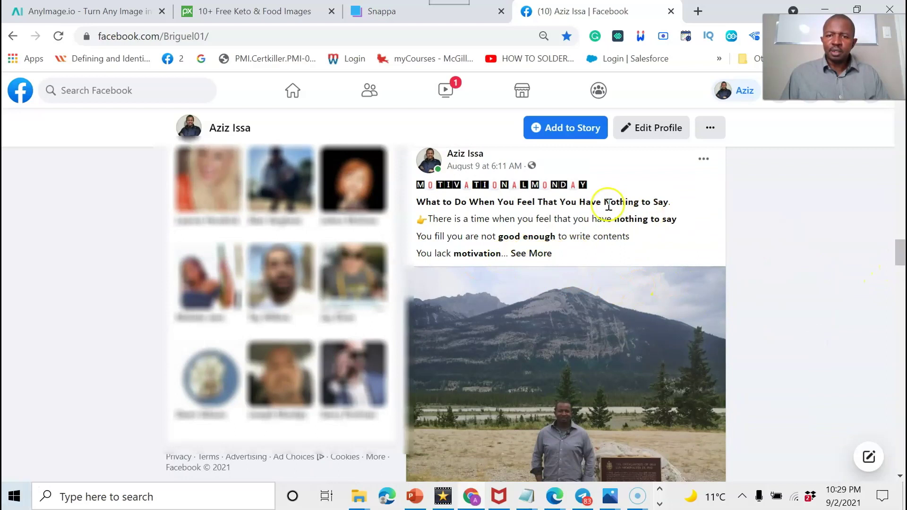
click(518, 255)
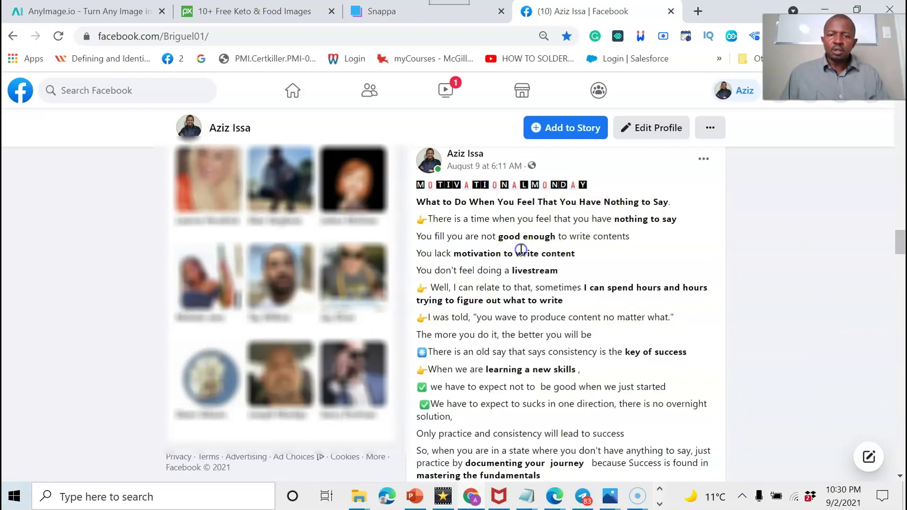
drag(901, 251, 893, 255)
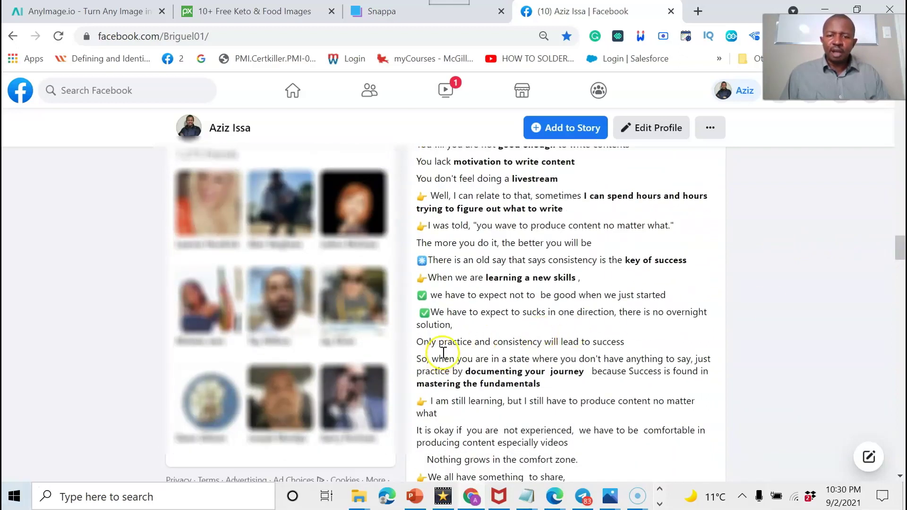
Highlight the sentence ending 'to success' and the words 'I am' in the post.
drag(441, 347, 625, 337)
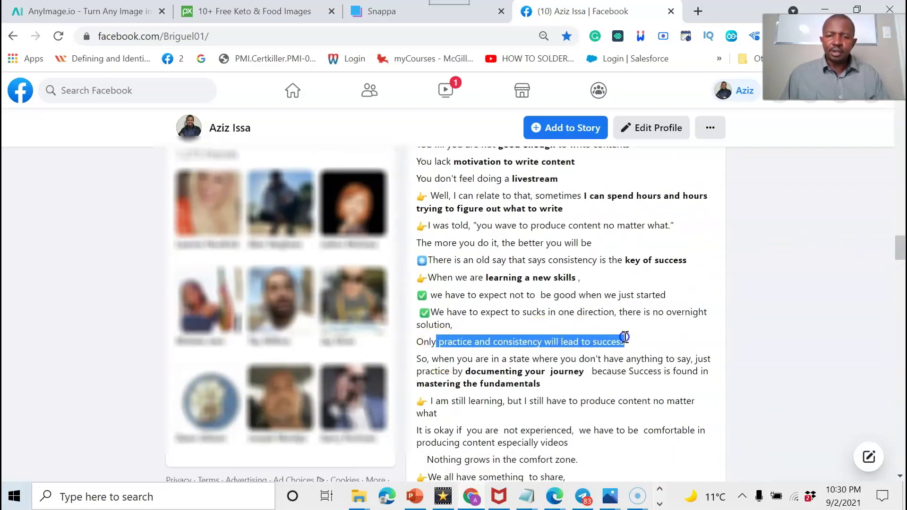
drag(448, 396, 522, 389)
scroll(525, 255, up, 4)
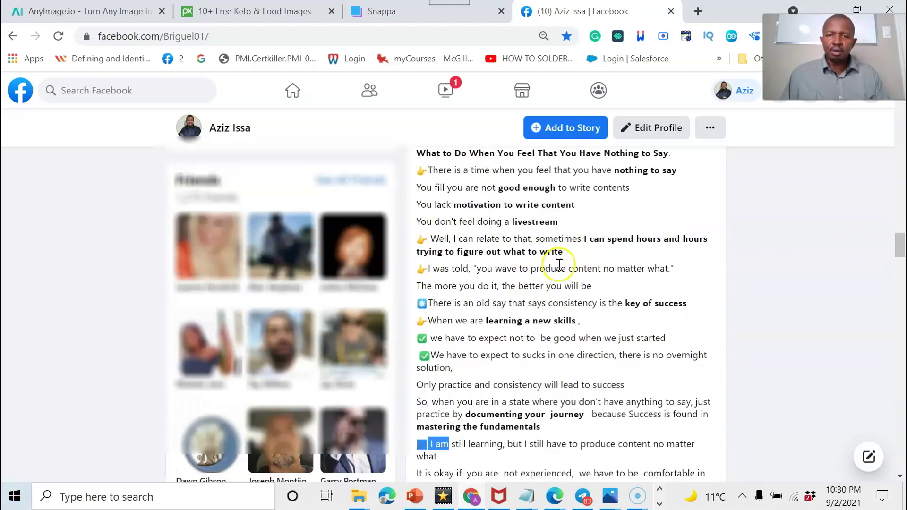
scroll(507, 265, down, 2)
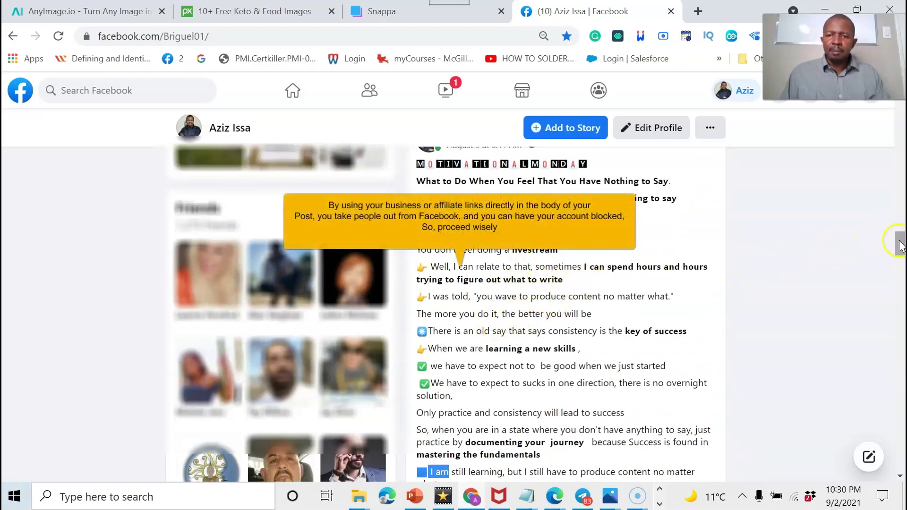
Scroll to the post's end, open its comment box and show the 11 earlier comments.
drag(901, 246, 902, 291)
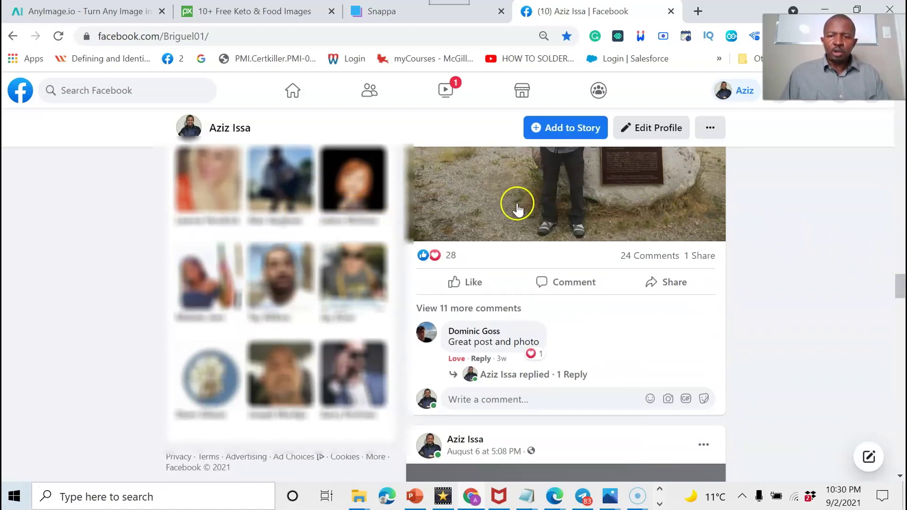
mouse_move(456, 283)
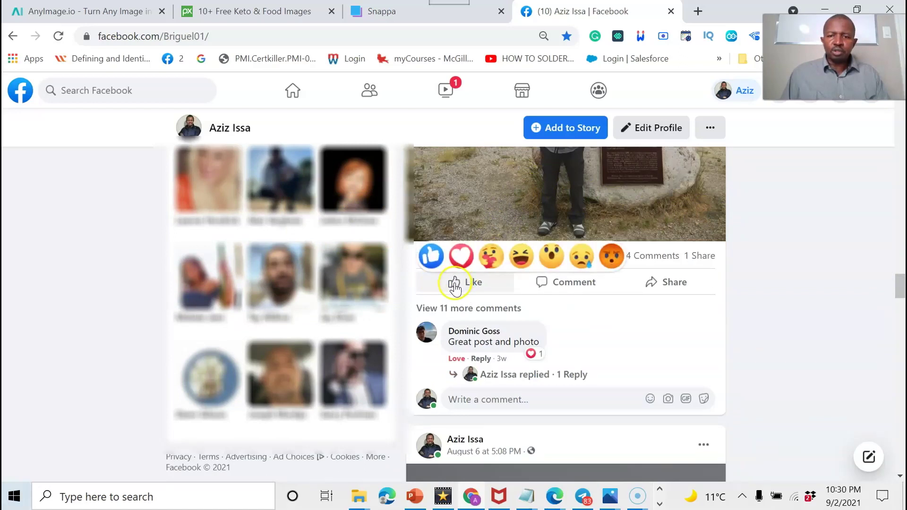
click(551, 284)
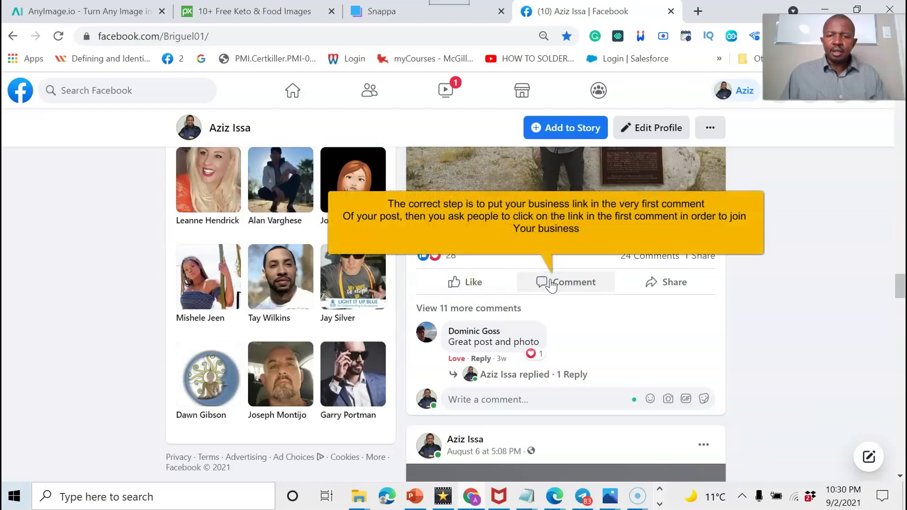
click(528, 311)
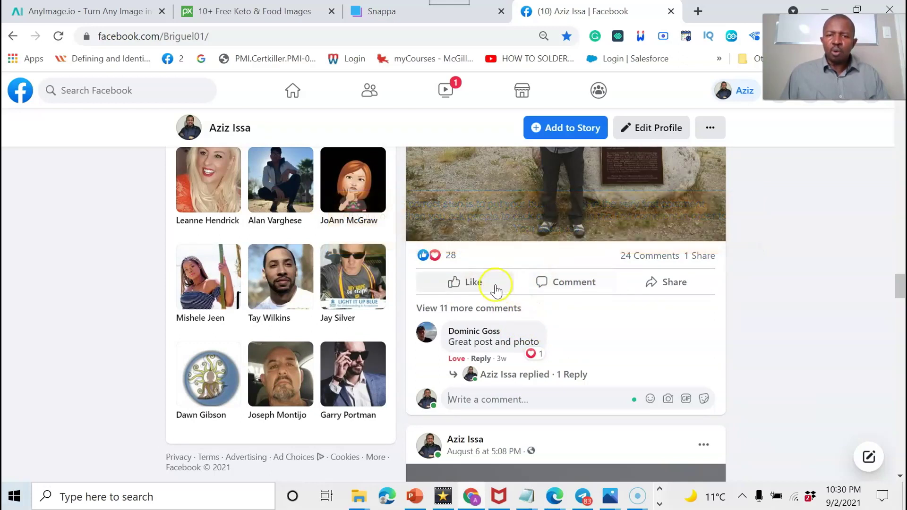
mouse_move(505, 294)
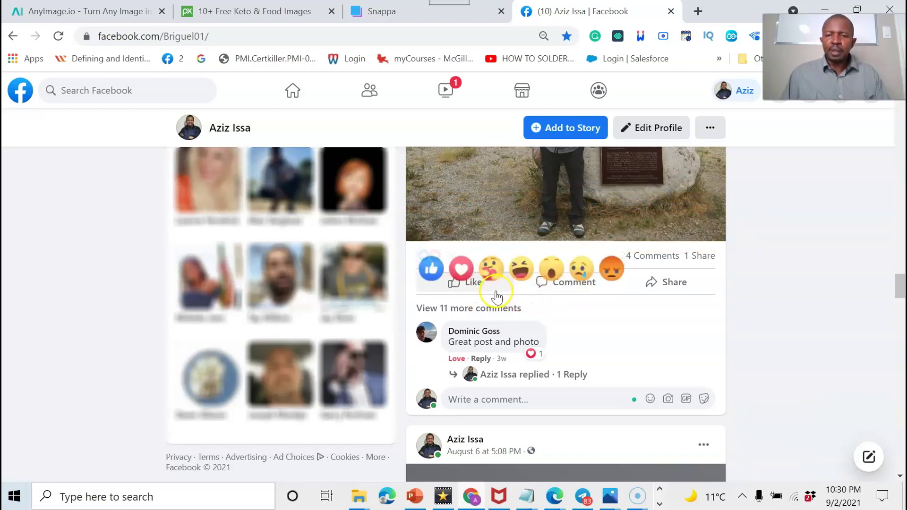
scroll(567, 216, up, 3)
scroll(567, 216, up, 7)
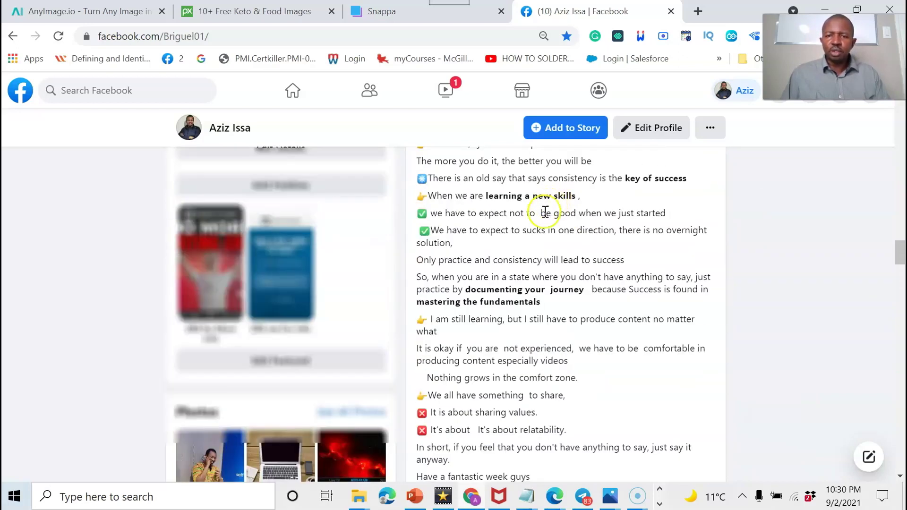
scroll(488, 301, down, 3)
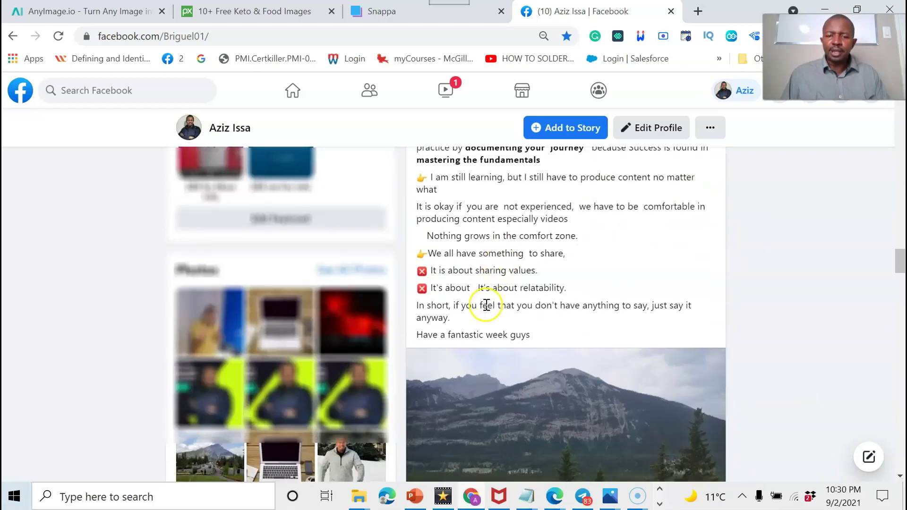
drag(900, 254, 900, 279)
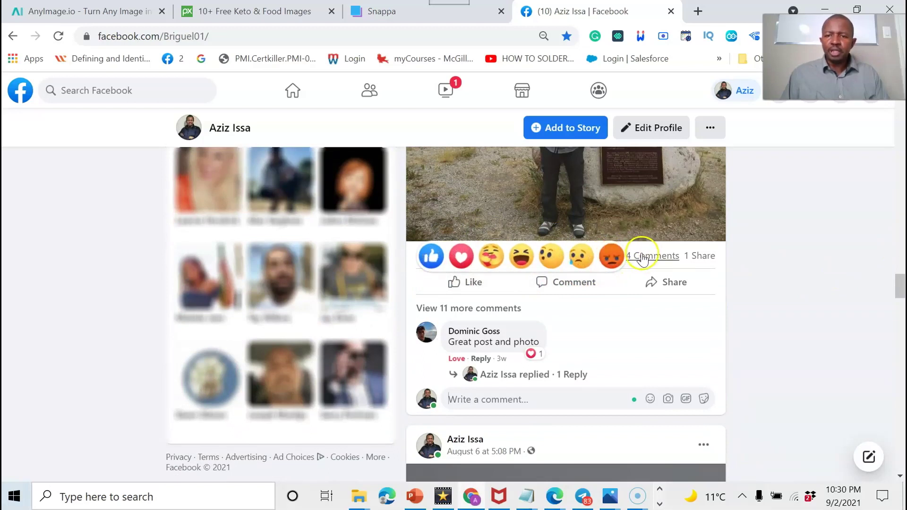
mouse_move(613, 255)
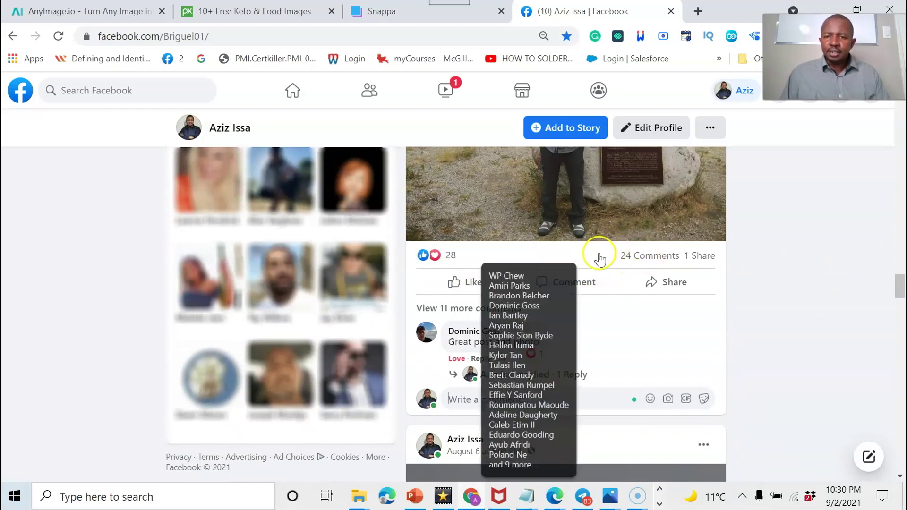
scroll(601, 252, up, 1)
scroll(601, 251, up, 7)
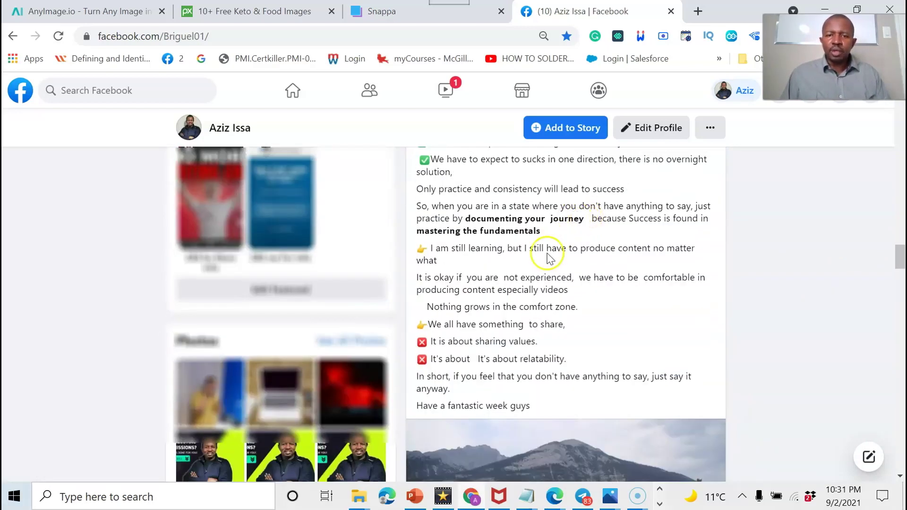
scroll(543, 255, down, 1)
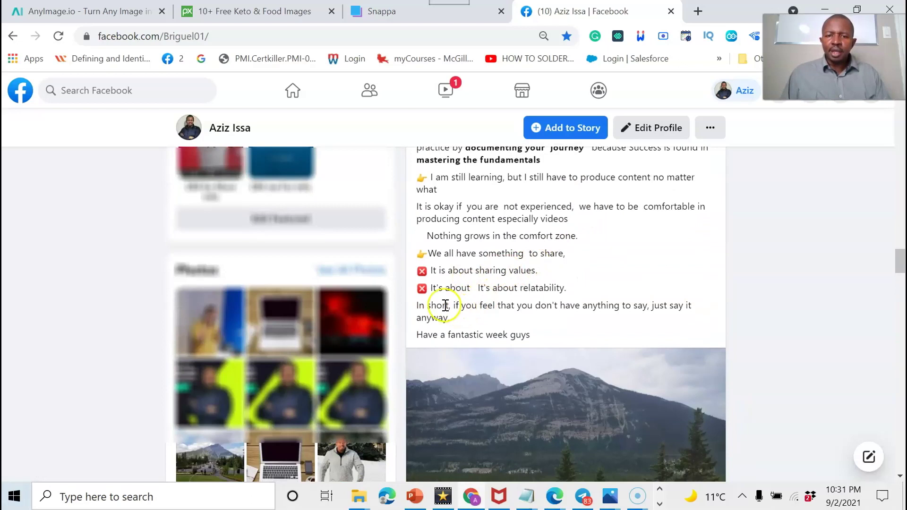
drag(444, 306, 538, 319)
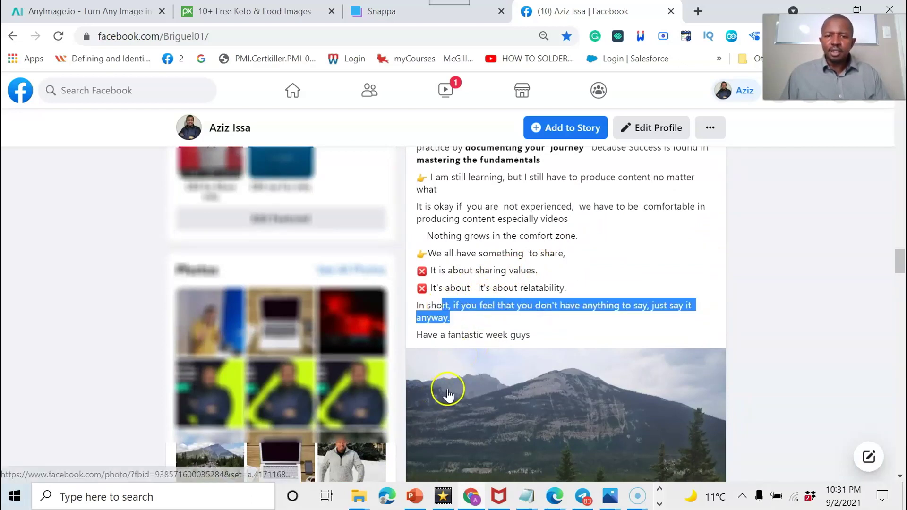
scroll(430, 282, up, 3)
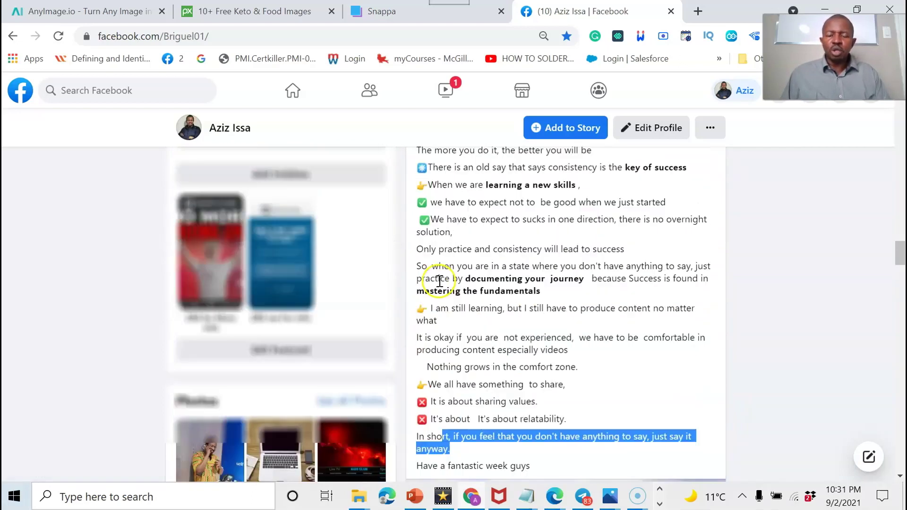
scroll(438, 277, down, 2)
scroll(442, 277, up, 4)
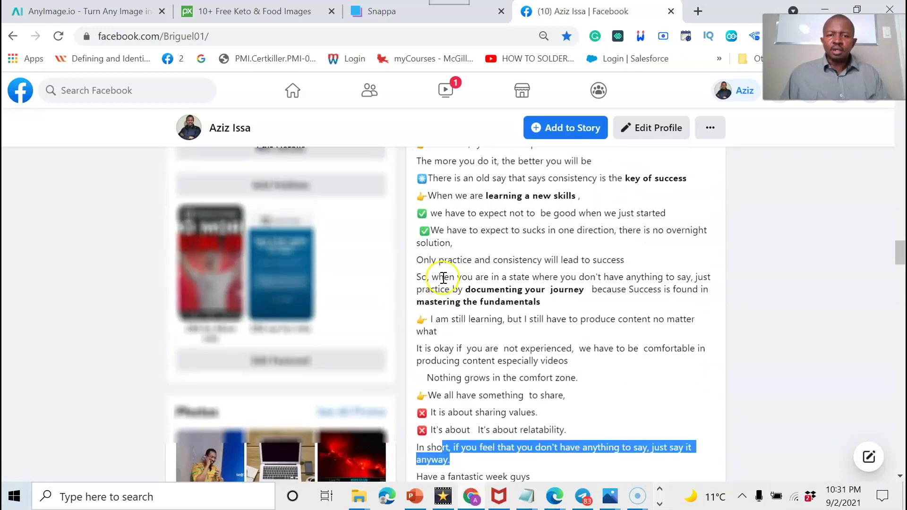
scroll(446, 278, down, 2)
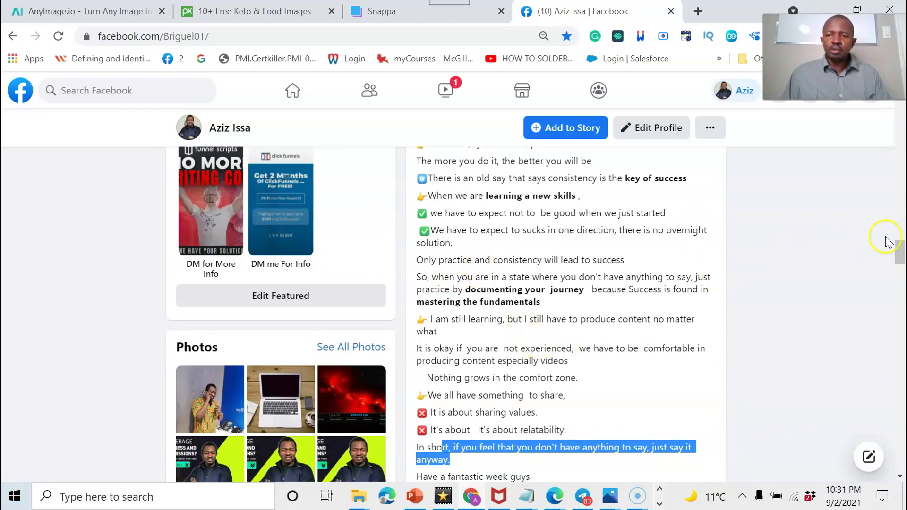
scroll(897, 250, down, 3)
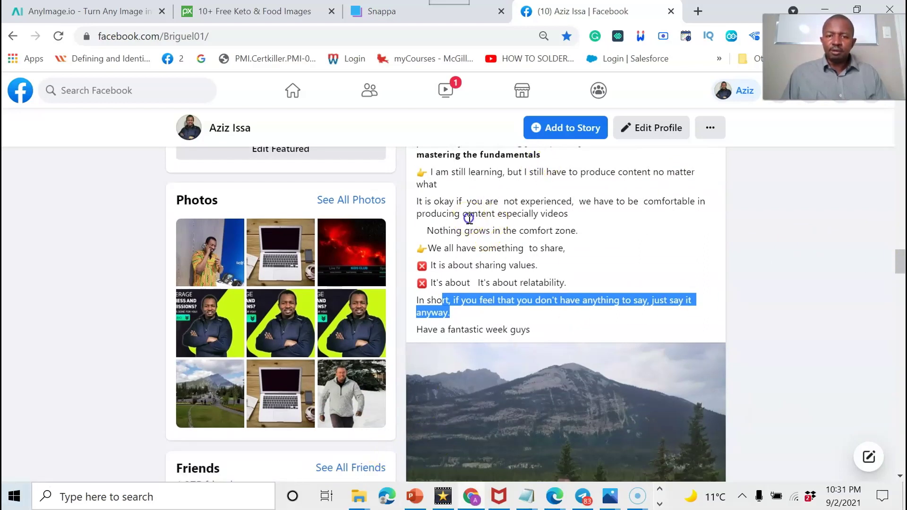
drag(467, 215, 490, 225)
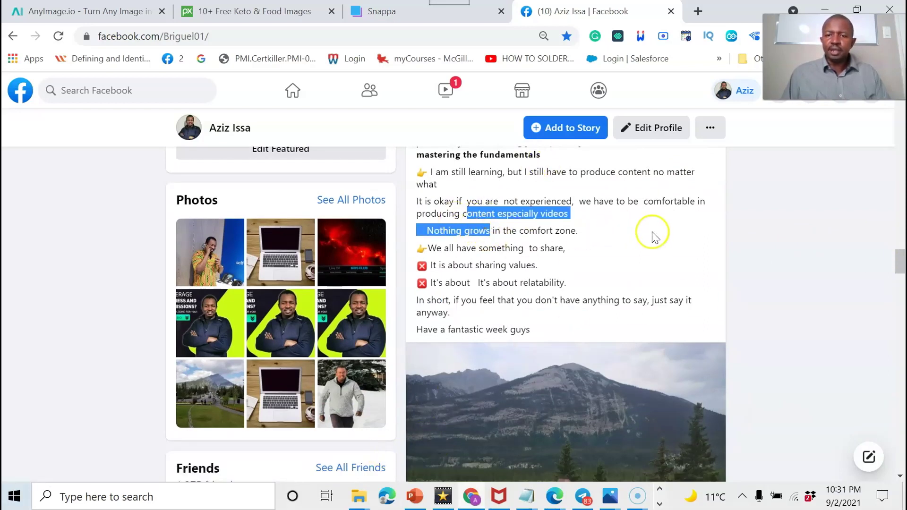
mouse_move(902, 257)
mouse_down()
mouse_move(895, 231)
mouse_move(895, 247)
mouse_up()
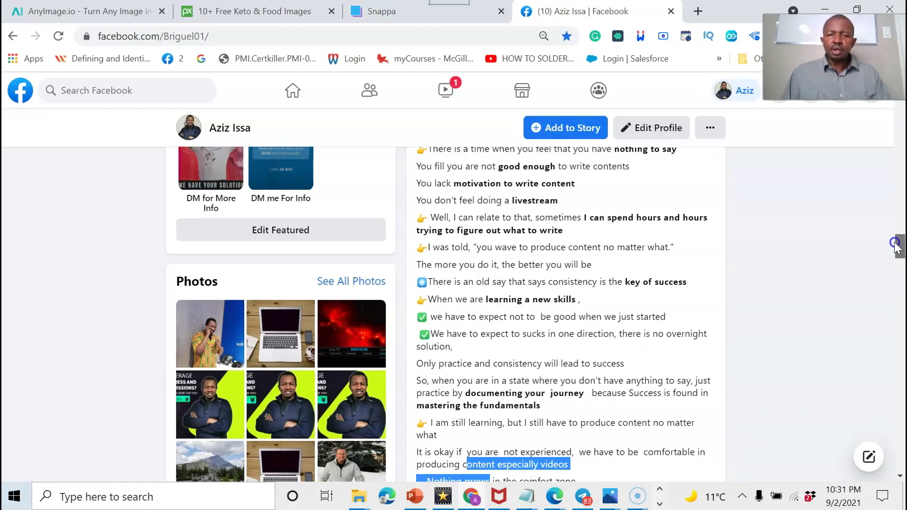
drag(894, 245, 896, 248)
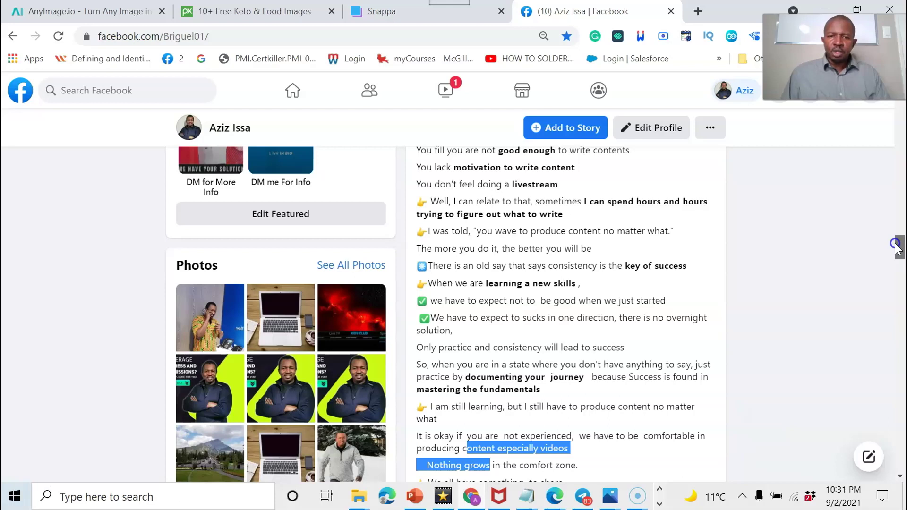
drag(468, 301, 513, 305)
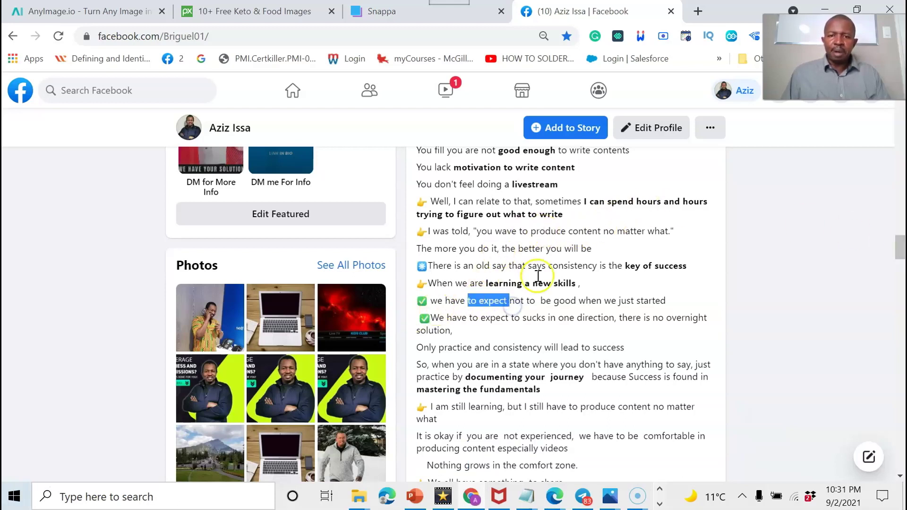
scroll(534, 225, up, 2)
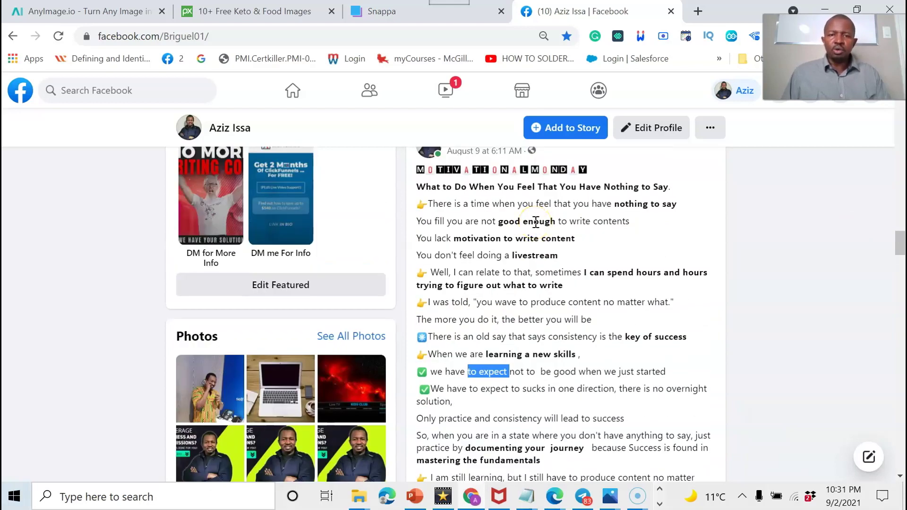
drag(899, 242, 875, 288)
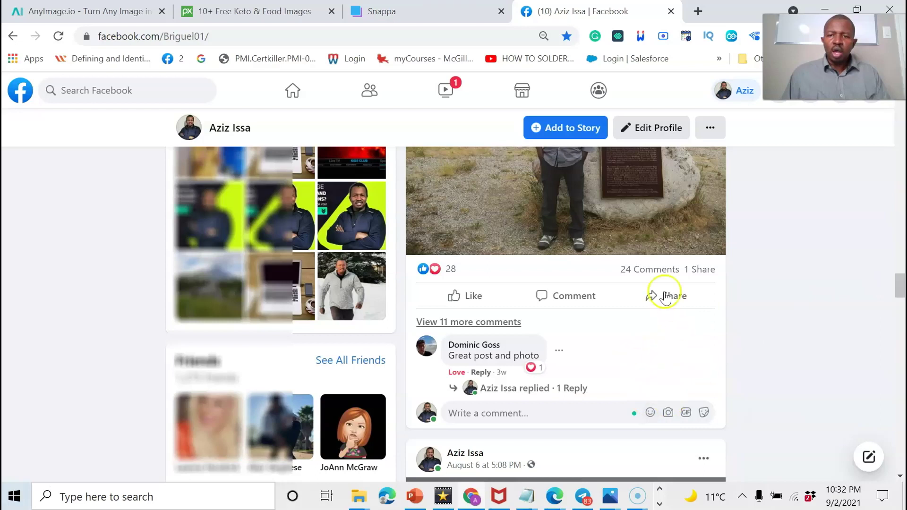
Scroll up to the Motivational Monday post and open its Edit post dialog.
scroll(720, 243, up, 6)
right_click(721, 241)
click(653, 205)
scroll(651, 193, up, 8)
scroll(659, 195, up, 1)
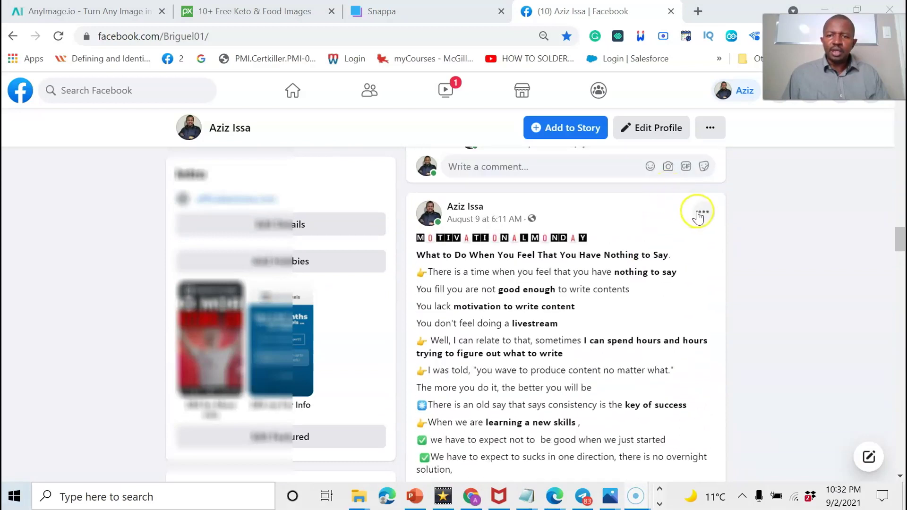
click(702, 212)
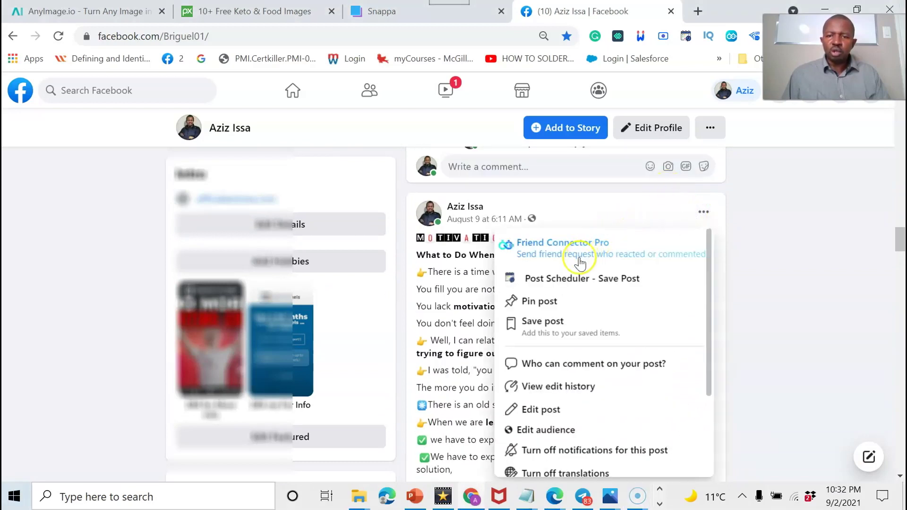
click(559, 416)
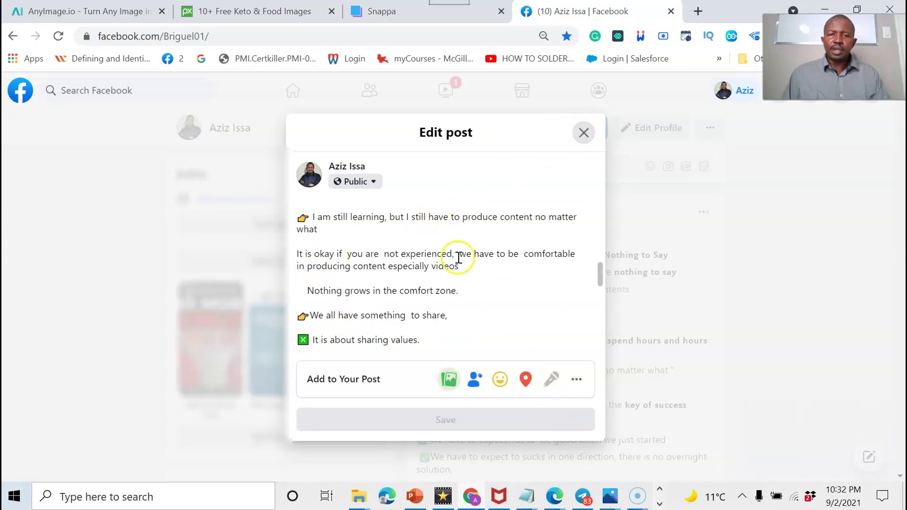
Close the post editor without saving and return to the Snappa Earn $100 design.
click(583, 132)
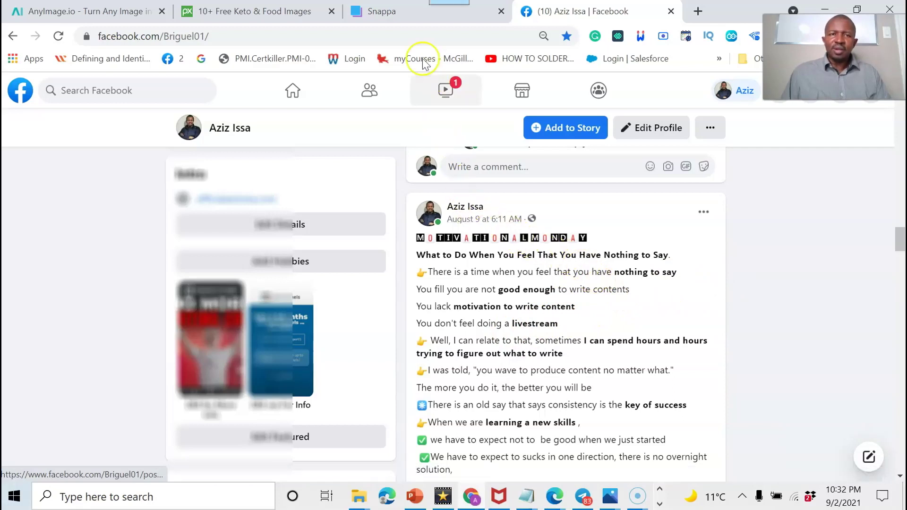
click(409, 14)
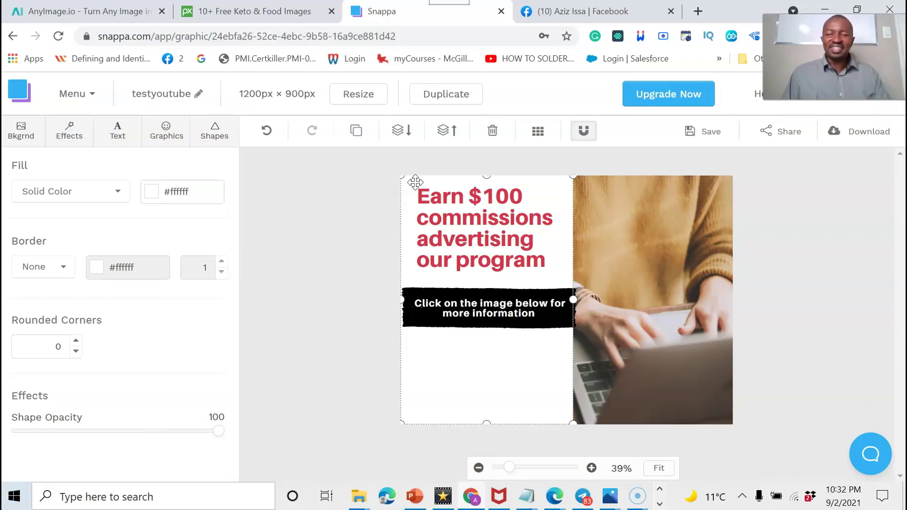
click(15, 496)
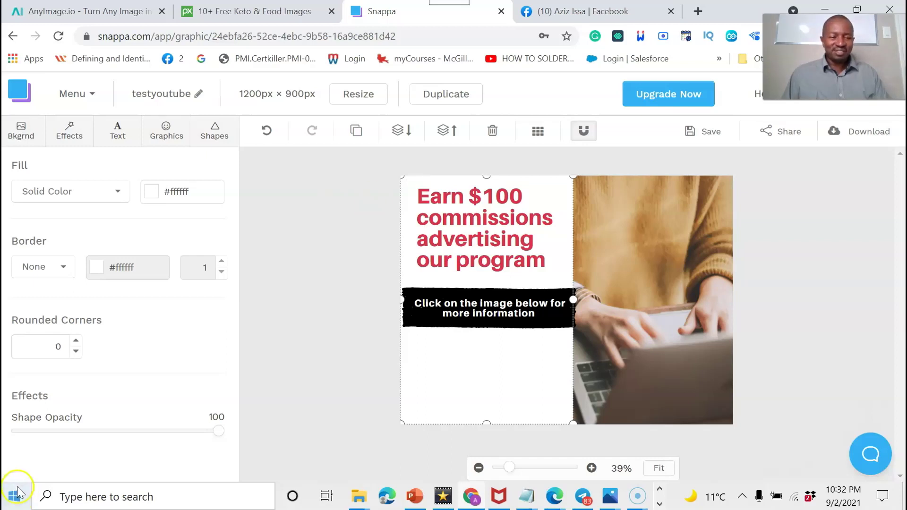